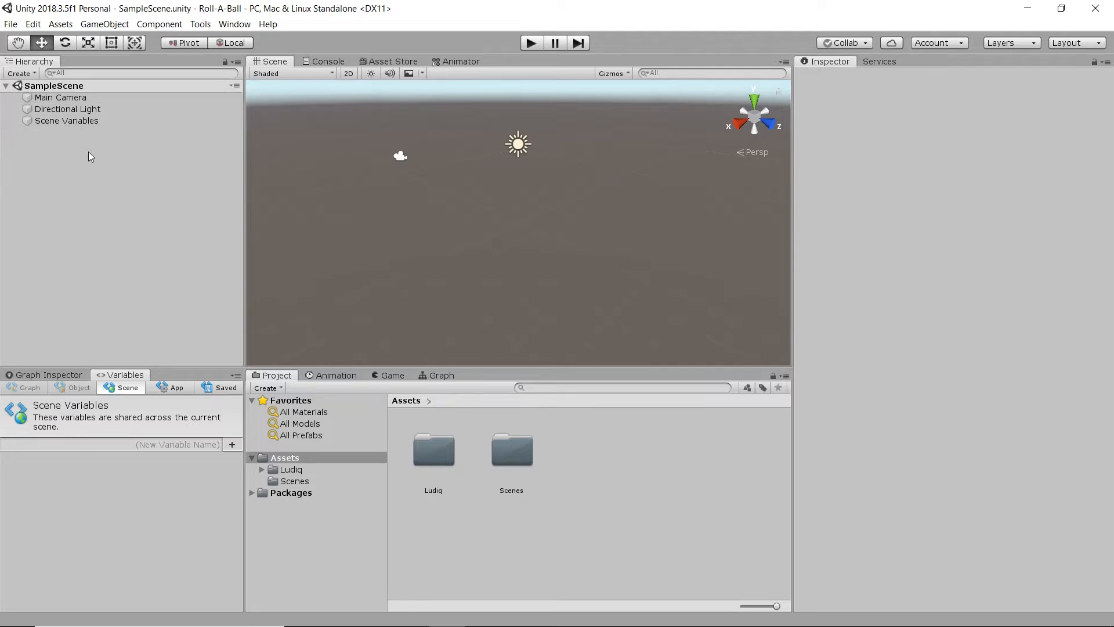
Step: Add a 3D cube to SampleScene
{"action": "left_click", "coordinate": [19, 73]}
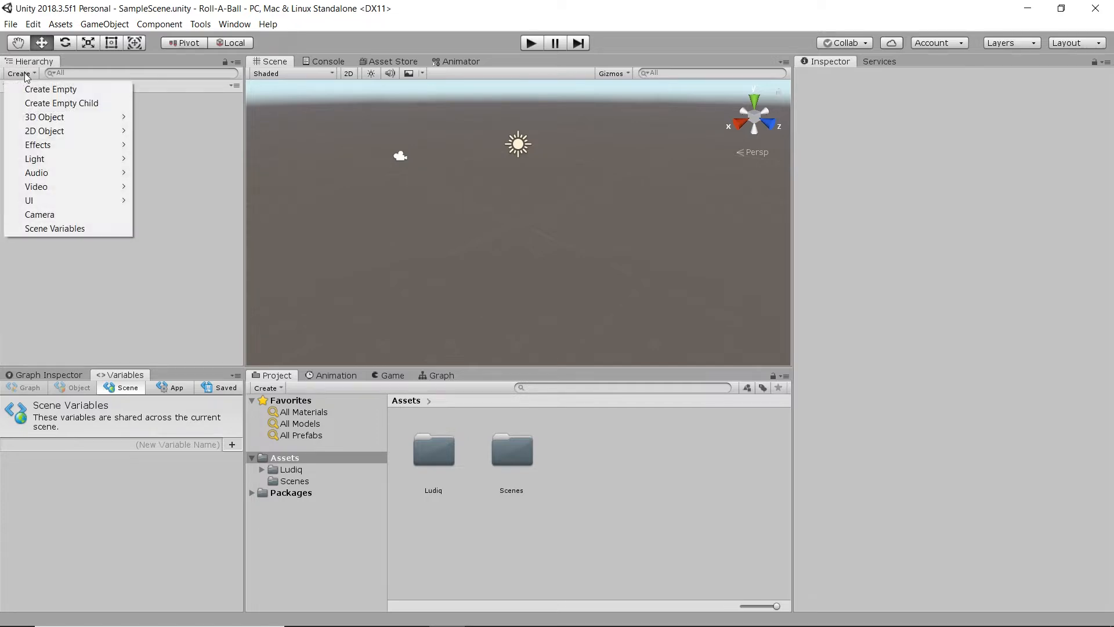
{"action": "mouse_move", "coordinate": [87, 117]}
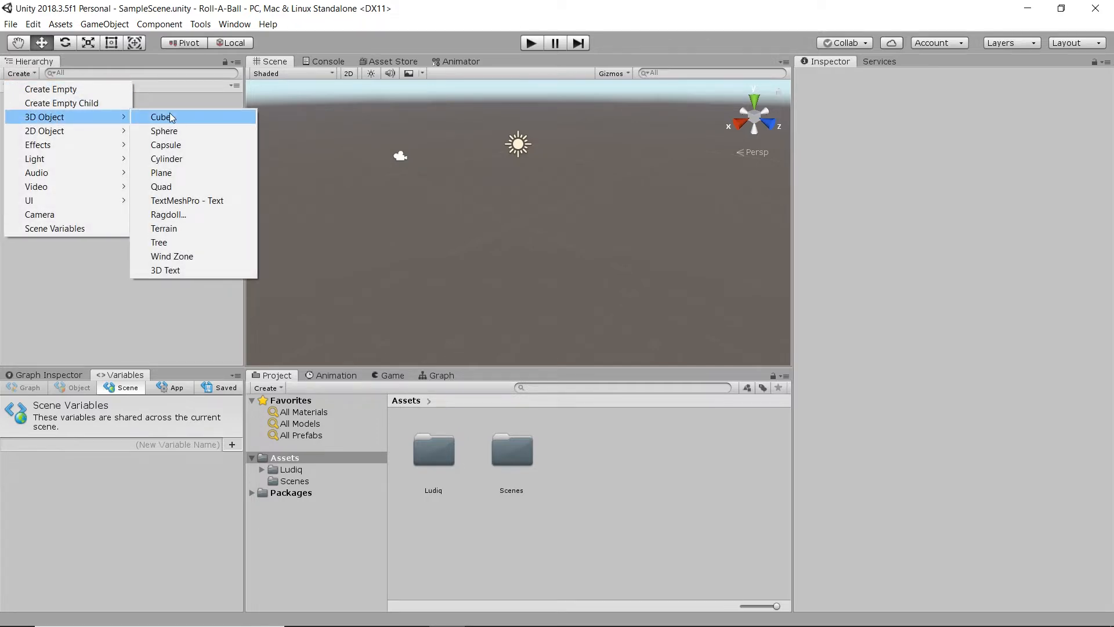
{"action": "left_click", "coordinate": [172, 118]}
Step: Add a second cube to the scene and delete it again
{"action": "right_click", "coordinate": [96, 192]}
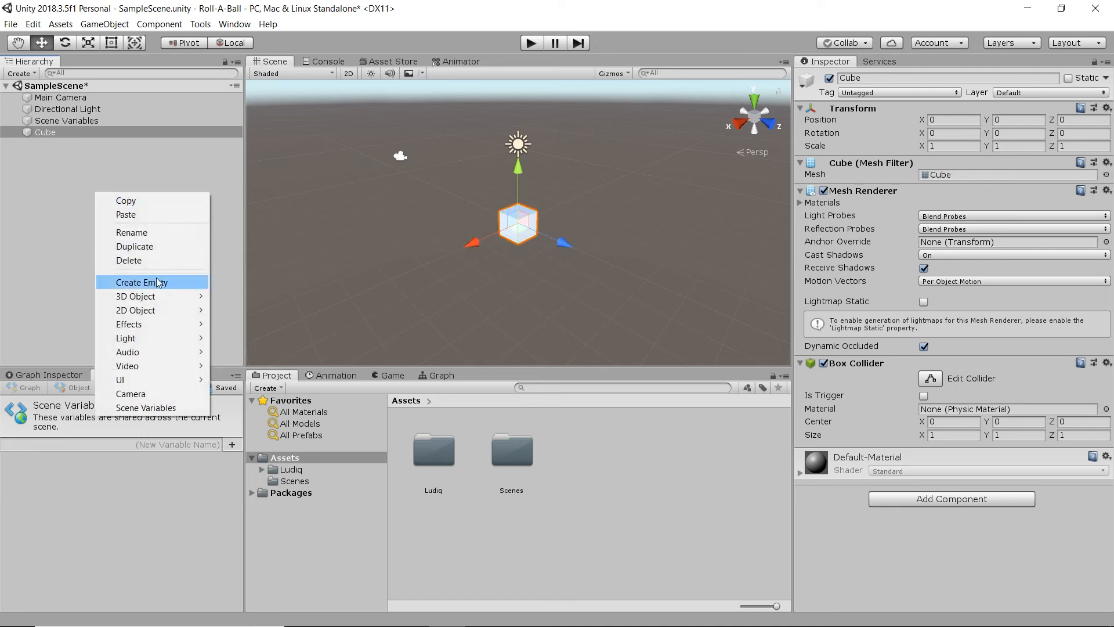
{"action": "mouse_move", "coordinate": [148, 296]}
{"action": "left_click", "coordinate": [238, 297]}
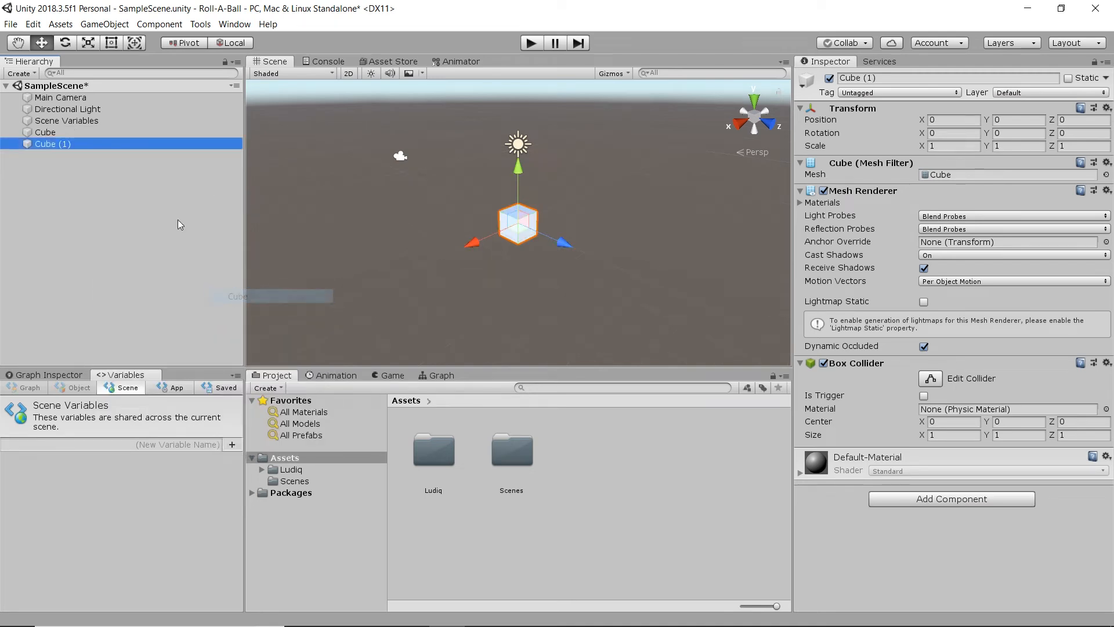
{"action": "left_click", "coordinate": [72, 145]}
{"action": "key", "text": "Delete"}
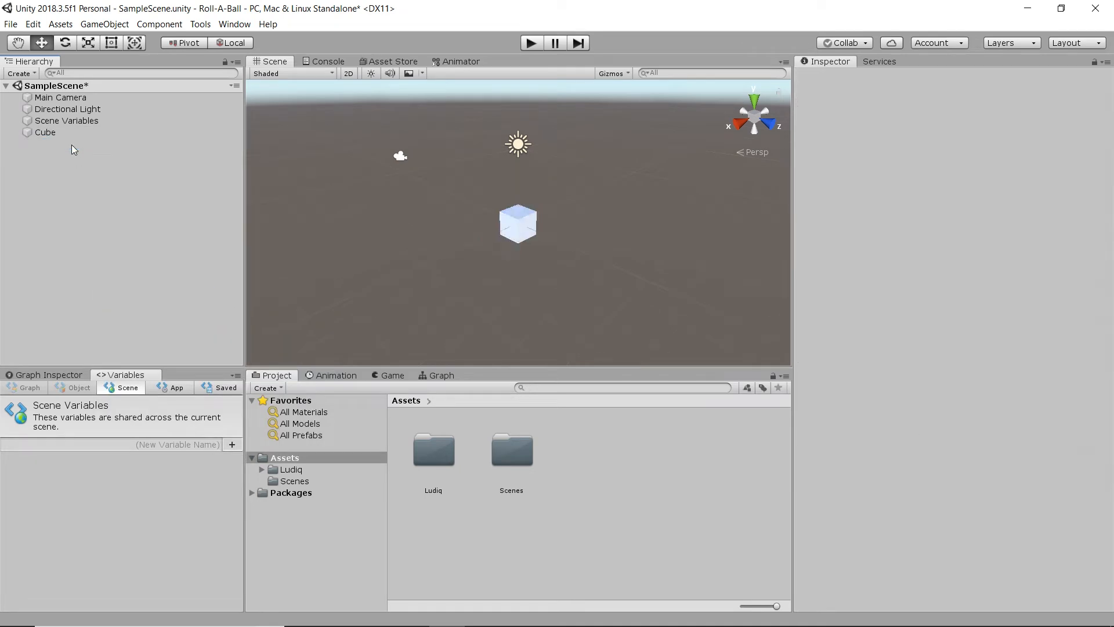
Step: Select the cube and frame it in the Scene view
{"action": "left_click", "coordinate": [58, 132]}
{"action": "left_click", "coordinate": [1107, 108]}
{"action": "left_click", "coordinate": [989, 121]}
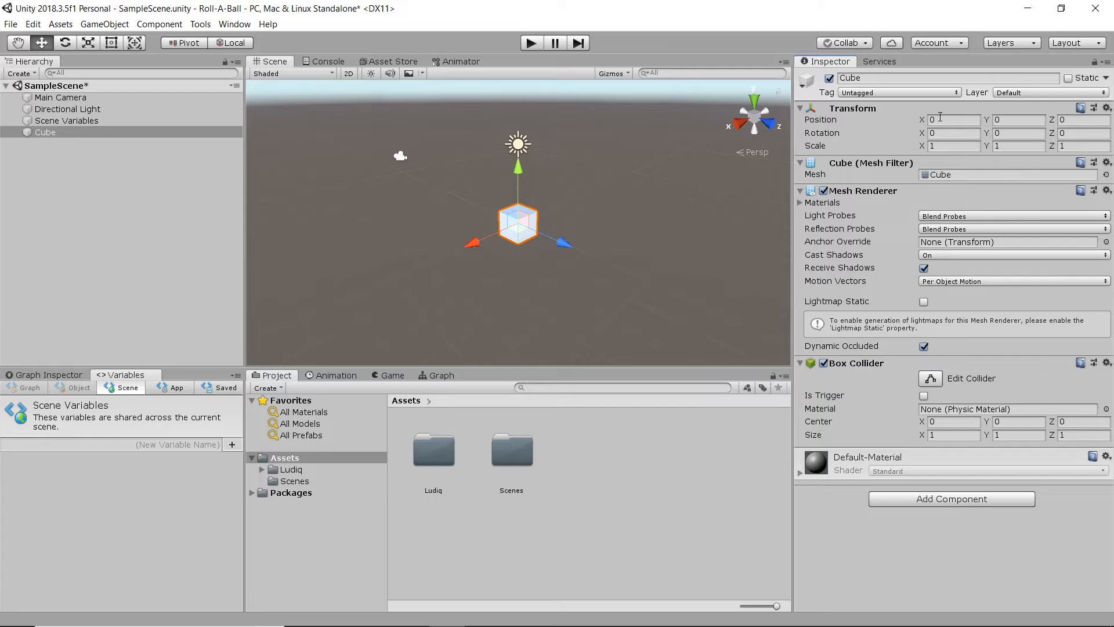
{"action": "key", "text": "f"}
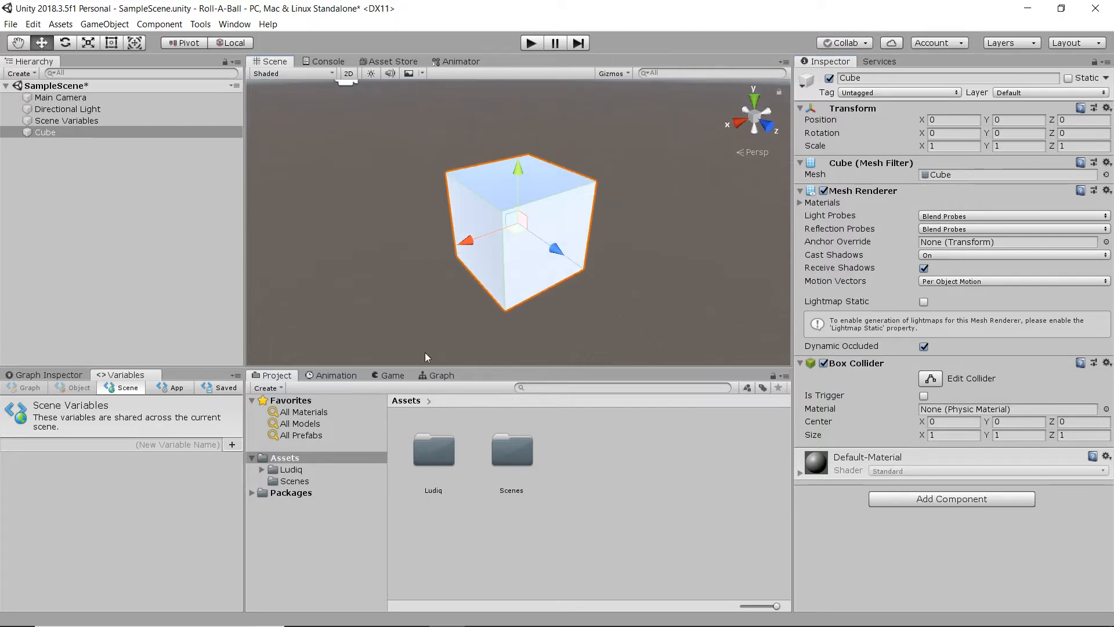
Step: Show the Game view alongside the Scene view and save the scene
{"action": "left_click", "coordinate": [392, 376]}
{"action": "scroll", "coordinate": [638, 224], "scroll_direction": "down", "scroll_amount": 5}
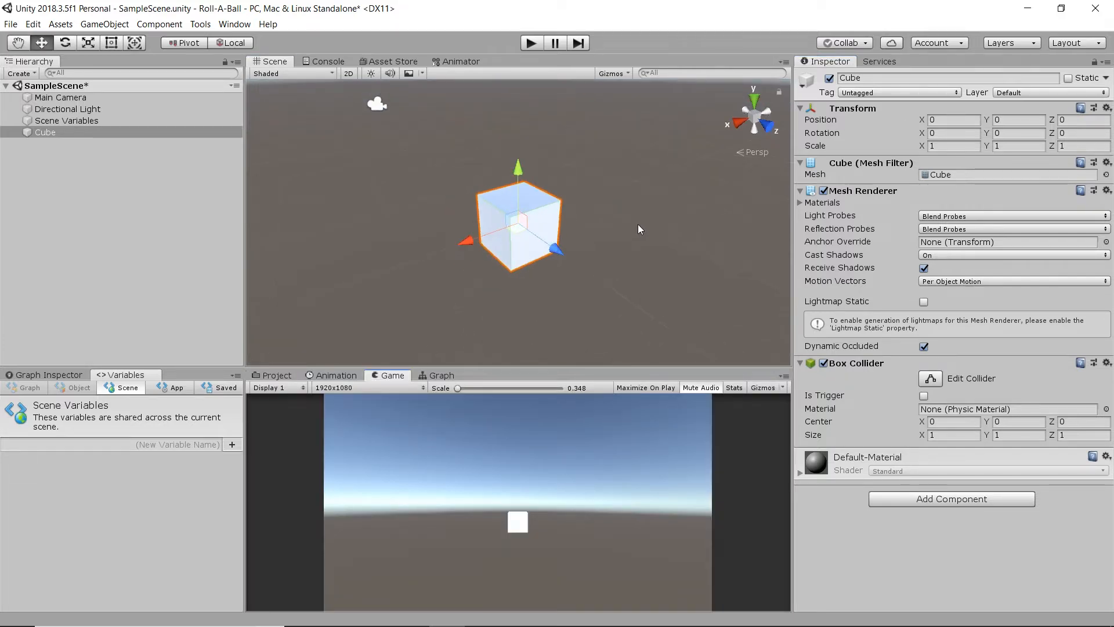
{"action": "key", "text": "alt+f"}
{"action": "key", "text": "Escape"}
{"action": "scroll", "coordinate": [646, 219], "scroll_direction": "up", "scroll_amount": 5}
{"action": "scroll", "coordinate": [643, 220], "scroll_direction": "down", "scroll_amount": 5}
{"action": "scroll", "coordinate": [639, 218], "scroll_direction": "down", "scroll_amount": 3}
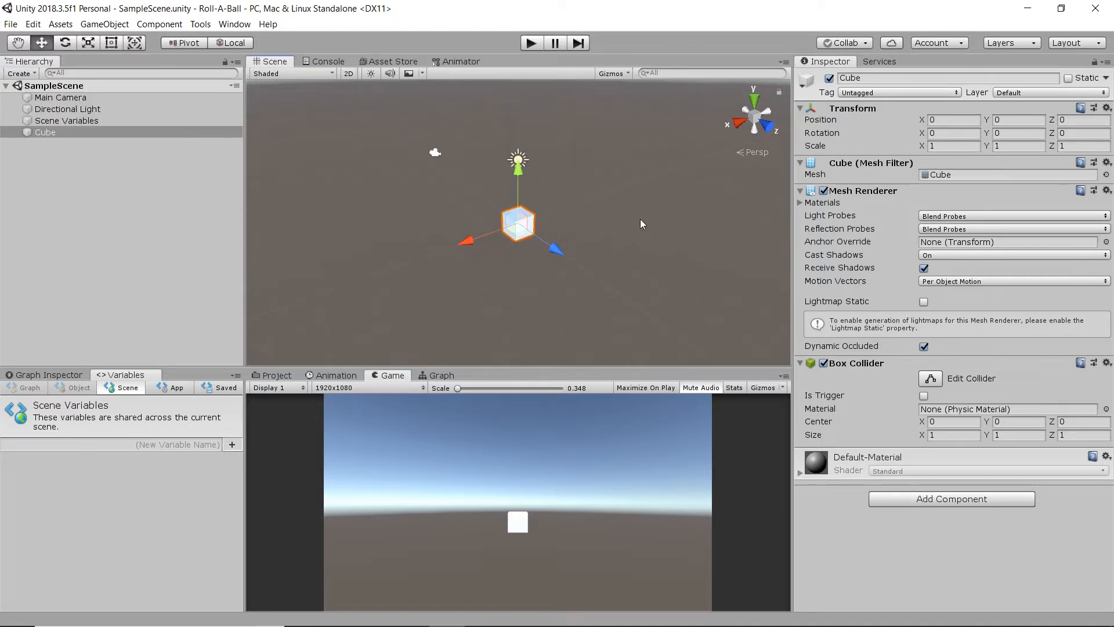
{"action": "key", "text": "ctrl+s"}
Step: Scale the cube into a flat slab of about 7 on X, 0.47 on Y and 3.3 on Z
{"action": "left_click_drag", "start_coordinate": [615, 210], "coordinate": [557, 202], "text": "alt"}
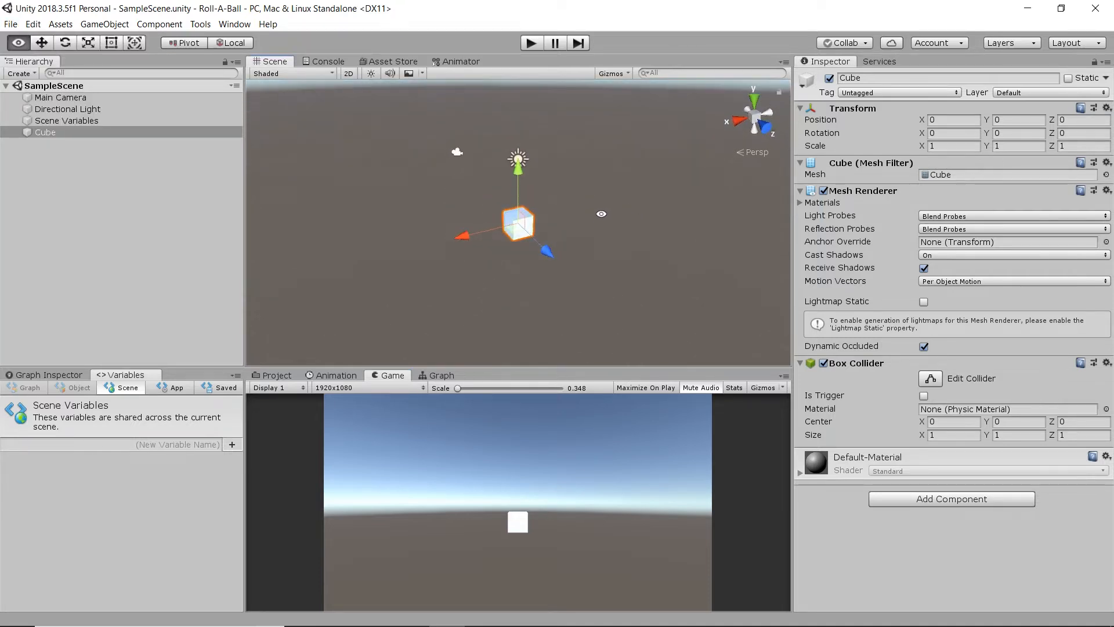
{"action": "key", "text": "r"}
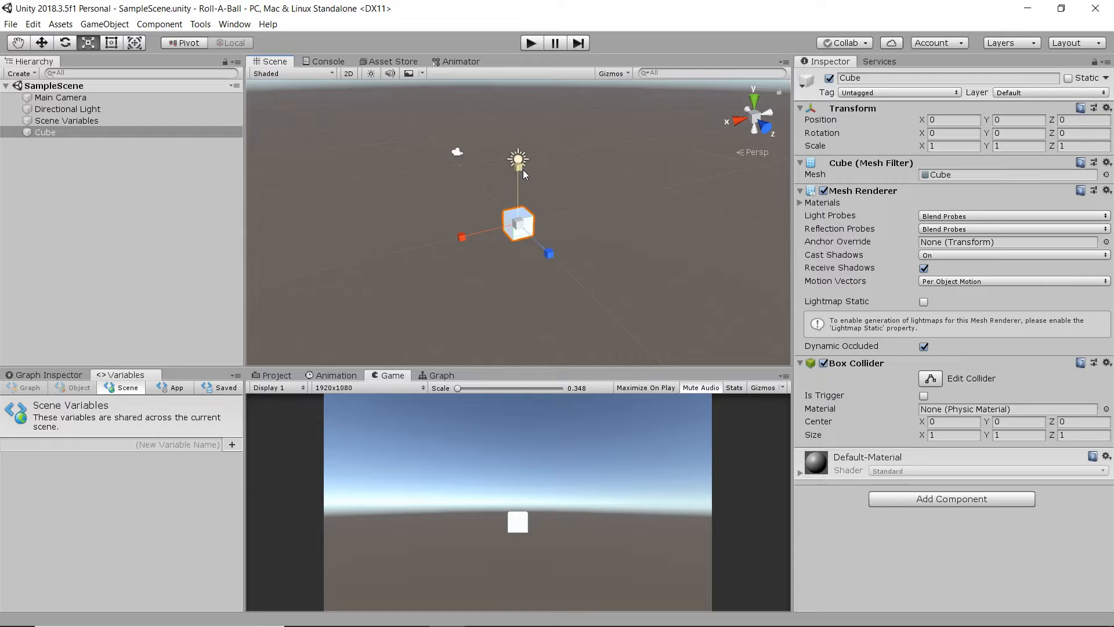
{"action": "left_click_drag", "start_coordinate": [523, 169], "coordinate": [516, 202]}
{"action": "left_click_drag", "start_coordinate": [464, 239], "coordinate": [357, 265]}
{"action": "mouse_move", "coordinate": [552, 256]}
{"action": "left_mouse_down"}
{"action": "mouse_move", "coordinate": [649, 360]}
{"action": "mouse_move", "coordinate": [586, 274]}
{"action": "mouse_move", "coordinate": [626, 322]}
{"action": "mouse_move", "coordinate": [542, 249]}
{"action": "left_mouse_up"}
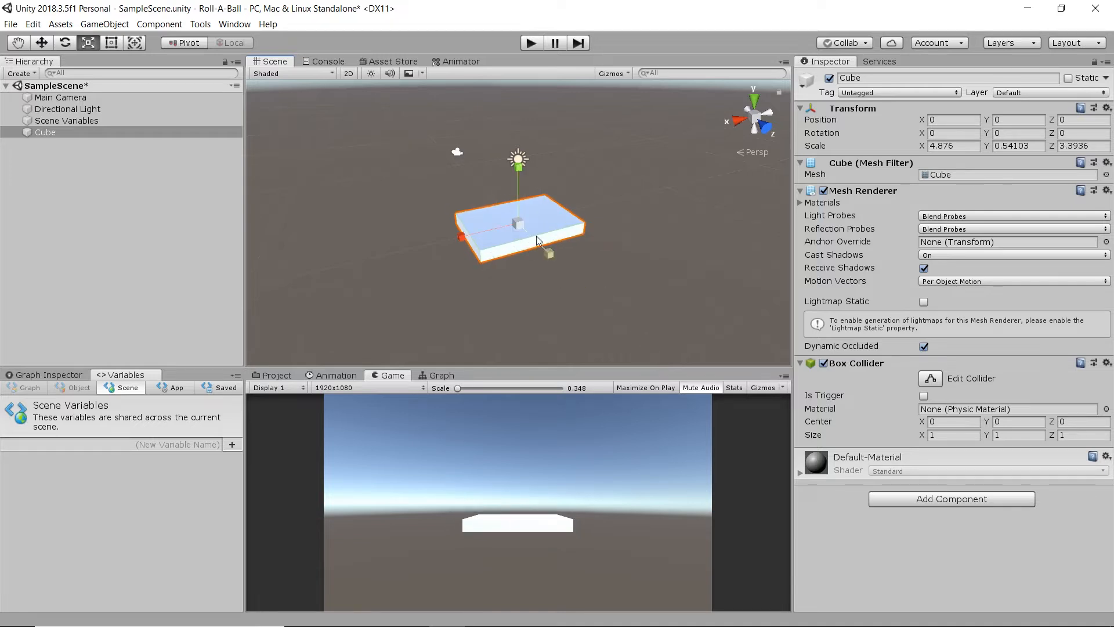
{"action": "left_click_drag", "start_coordinate": [518, 174], "coordinate": [509, 148]}
{"action": "left_click_drag", "start_coordinate": [469, 235], "coordinate": [432, 243]}
{"action": "mouse_move", "coordinate": [556, 250]}
{"action": "left_mouse_down"}
{"action": "mouse_move", "coordinate": [573, 291]}
{"action": "mouse_move", "coordinate": [549, 254]}
{"action": "left_mouse_up"}
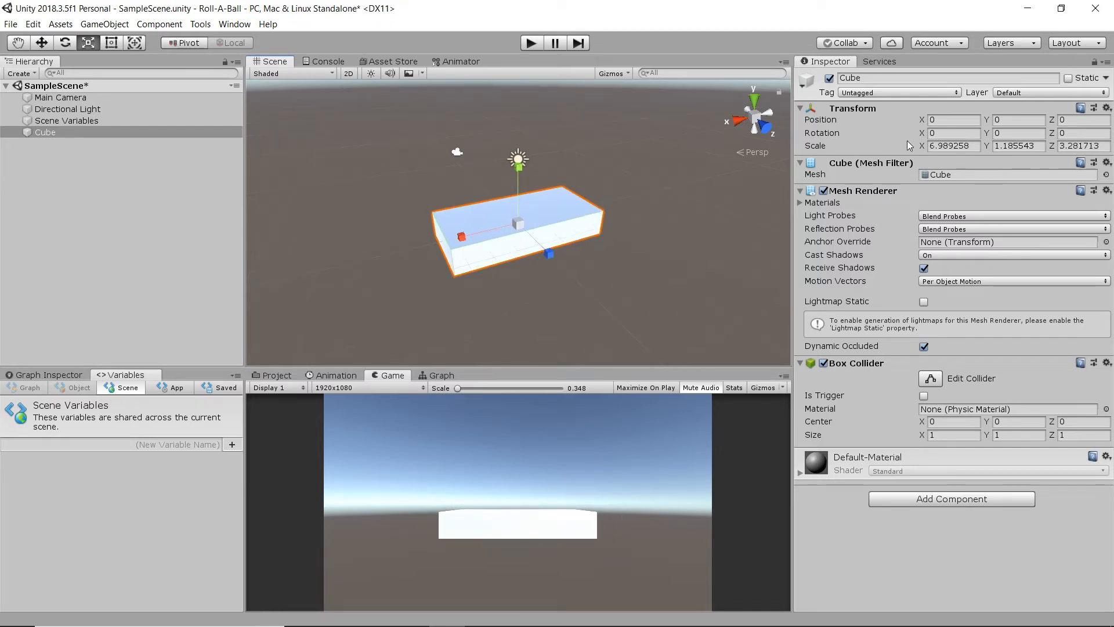
{"action": "left_click_drag", "start_coordinate": [518, 174], "coordinate": [638, 212]}
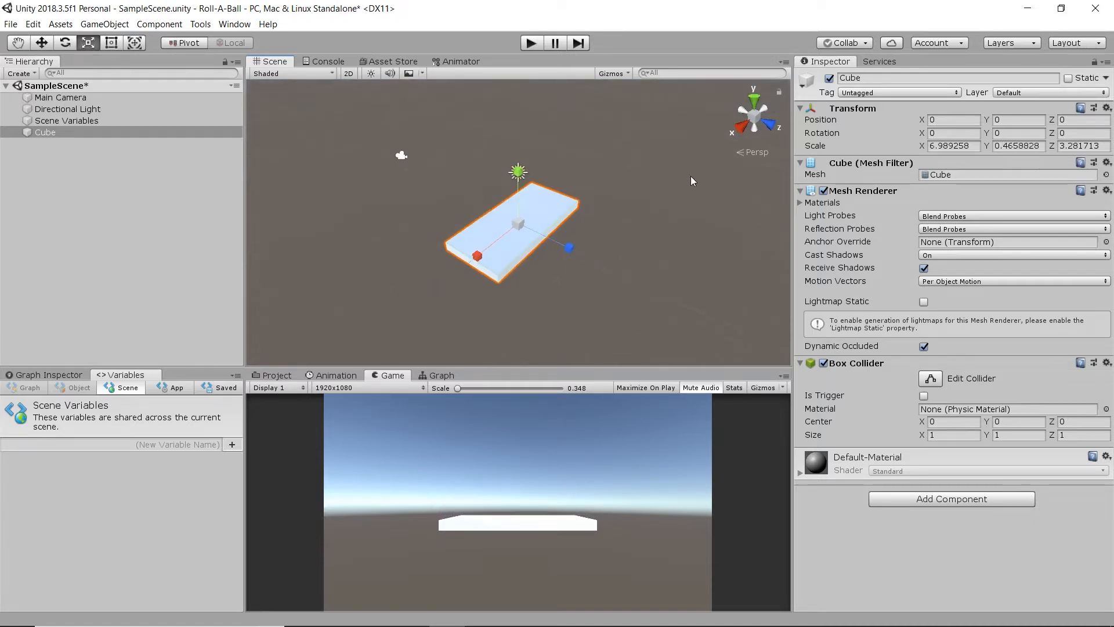
Step: Enlarge the slab from the top view into a floor at least 18.6 on X and 14.3 on Z, and save the scene
{"action": "left_click", "coordinate": [753, 101]}
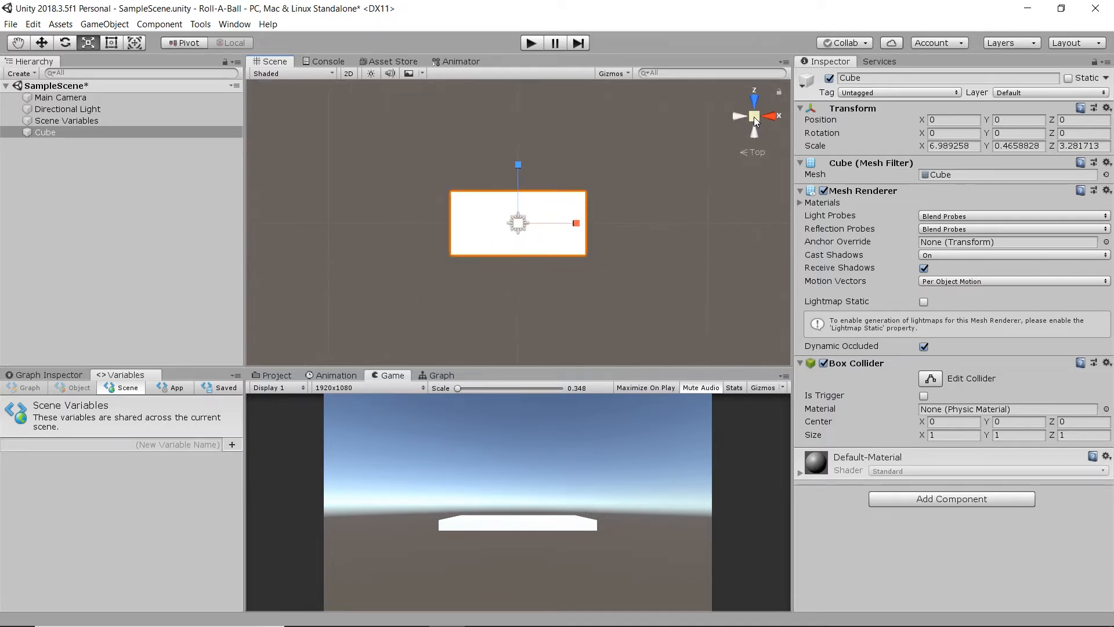
{"action": "left_click_drag", "start_coordinate": [578, 223], "coordinate": [662, 230]}
{"action": "left_click_drag", "start_coordinate": [520, 166], "coordinate": [521, 575]}
{"action": "left_click_drag", "start_coordinate": [577, 224], "coordinate": [579, 228]}
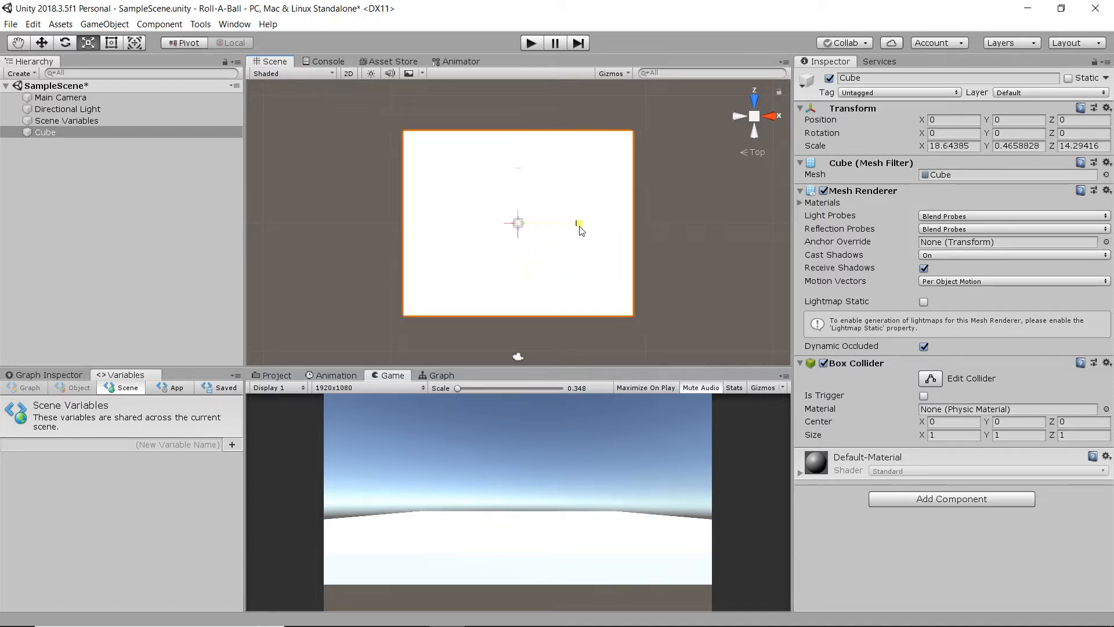
{"action": "left_click_drag", "start_coordinate": [522, 171], "coordinate": [522, 169]}
{"action": "left_click_drag", "start_coordinate": [577, 224], "coordinate": [580, 229]}
{"action": "left_click", "coordinate": [706, 279]}
{"action": "left_click_drag", "start_coordinate": [696, 276], "coordinate": [499, 116], "text": "alt"}
{"action": "left_click_drag", "start_coordinate": [635, 325], "coordinate": [528, 280], "text": "alt"}
{"action": "key", "text": "ctrl+s"}
{"action": "left_click_drag", "start_coordinate": [517, 241], "coordinate": [385, 291], "text": "alt"}
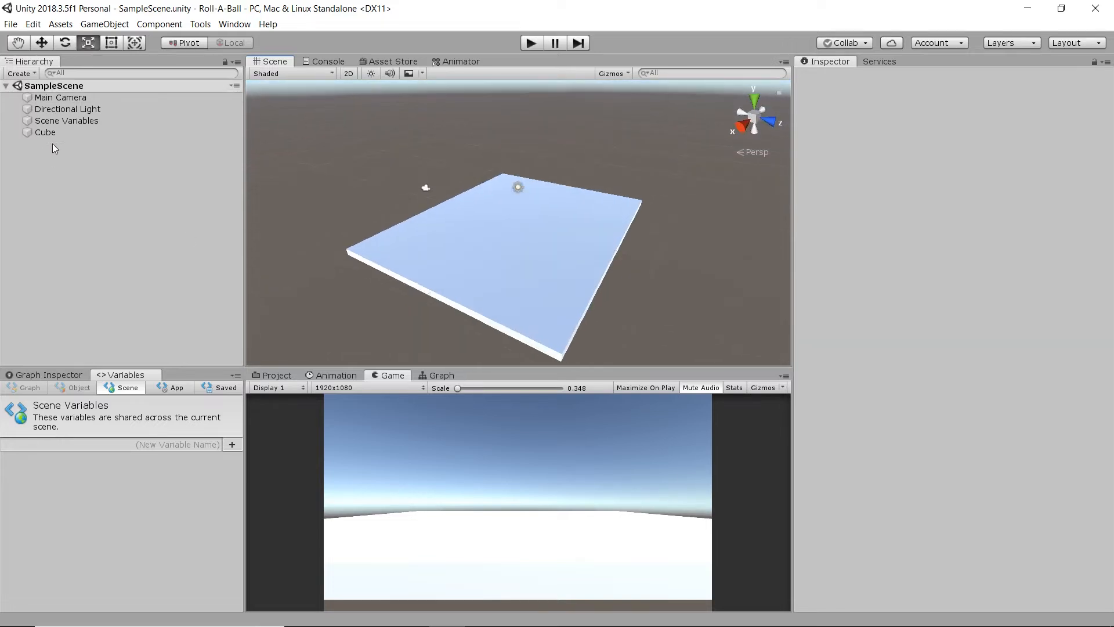
Step: Add a 3D sphere to the scene and frame it in the Scene view
{"action": "left_click", "coordinate": [20, 72]}
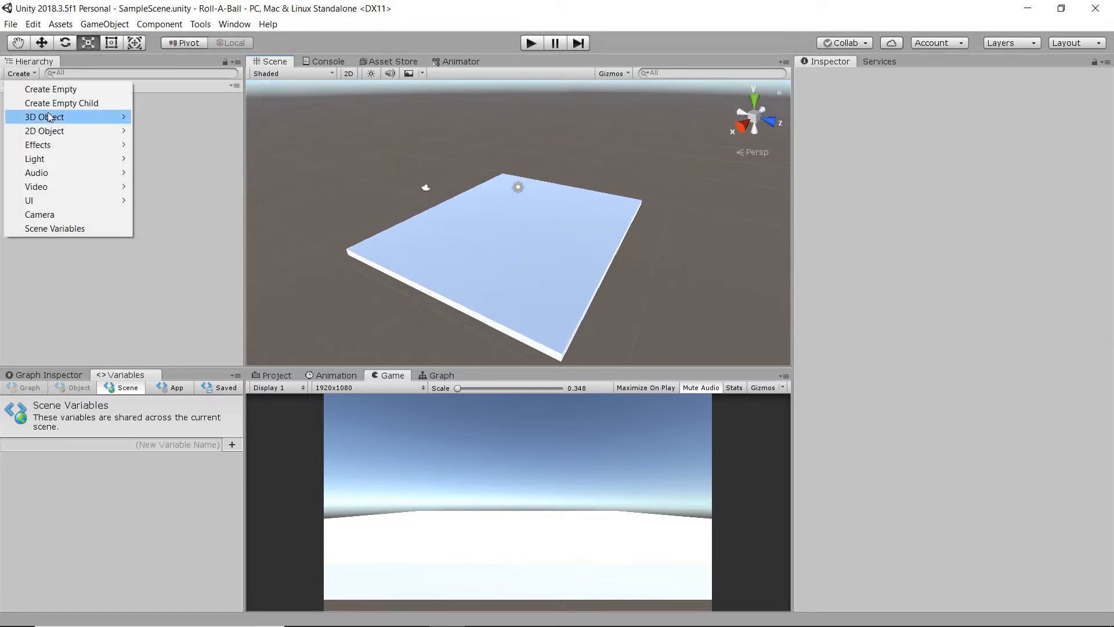
{"action": "mouse_move", "coordinate": [87, 117]}
{"action": "left_click", "coordinate": [187, 130]}
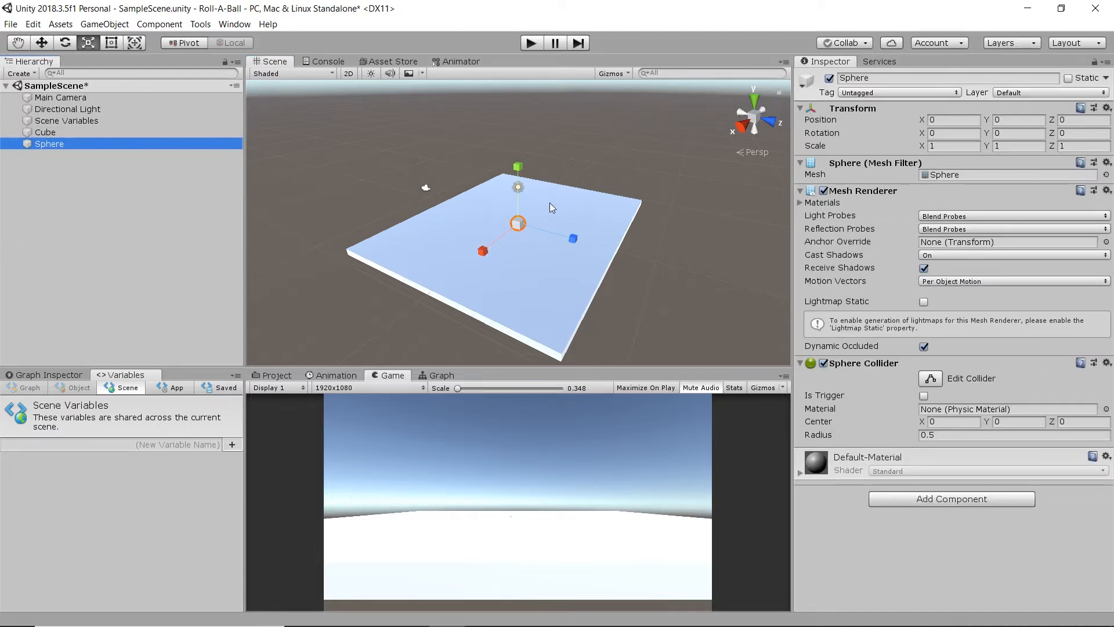
{"action": "key", "text": "f"}
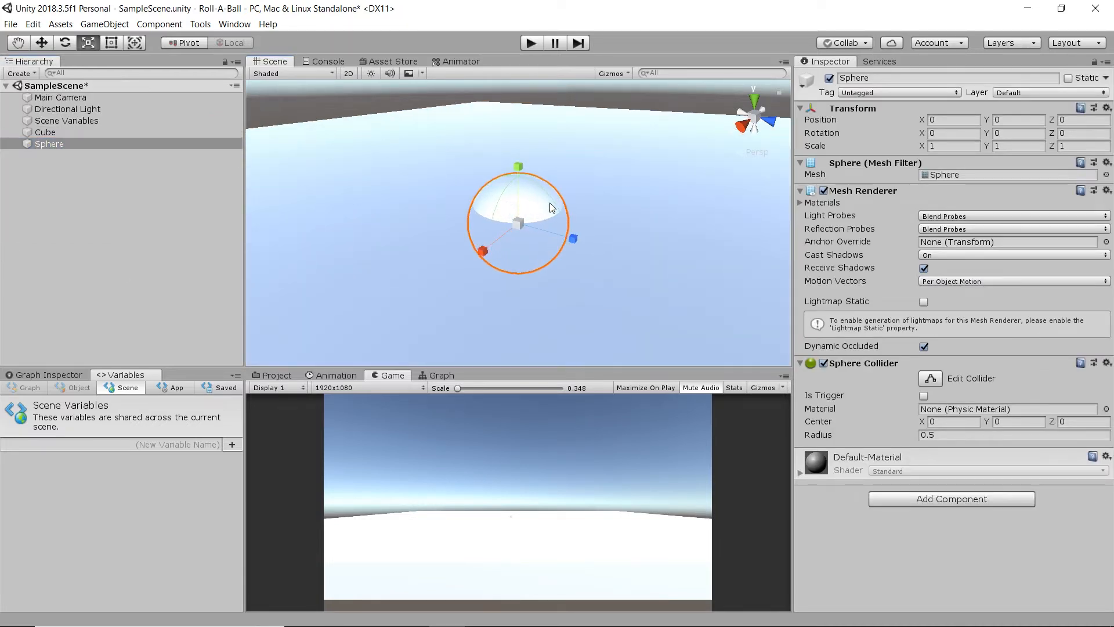
Step: Lift the sphere above the floor to about X 0.63, Y 0.83, Z -0.03, and save the scene
{"action": "key", "text": "w"}
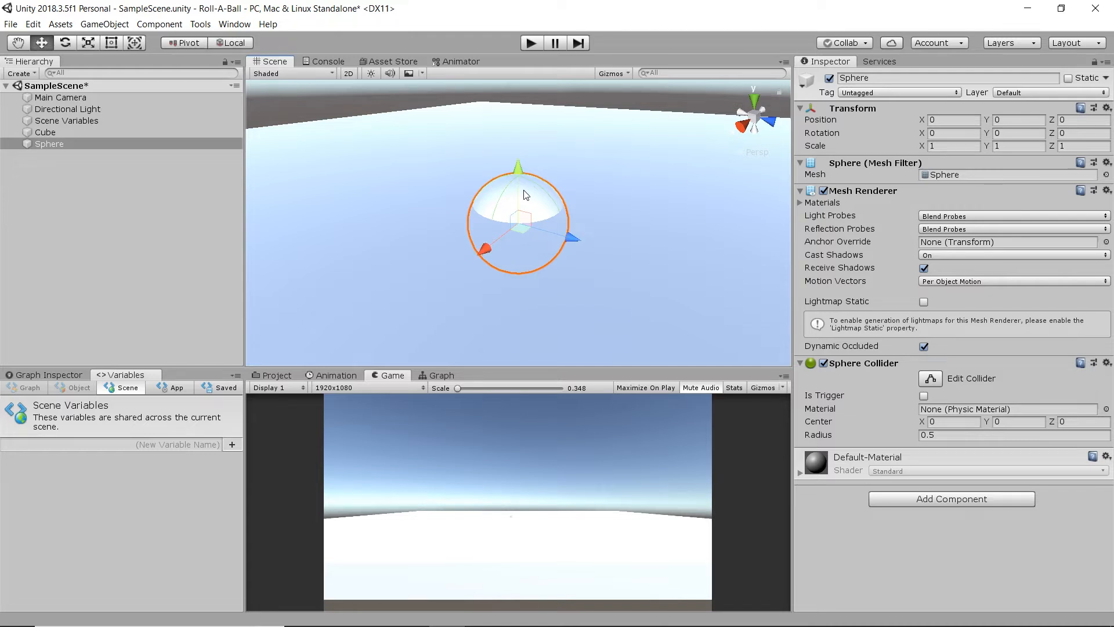
{"action": "left_click_drag", "start_coordinate": [515, 214], "coordinate": [575, 188]}
{"action": "left_click_drag", "start_coordinate": [503, 185], "coordinate": [557, 197]}
{"action": "left_click_drag", "start_coordinate": [460, 209], "coordinate": [428, 227]}
{"action": "left_click_drag", "start_coordinate": [471, 152], "coordinate": [476, 139]}
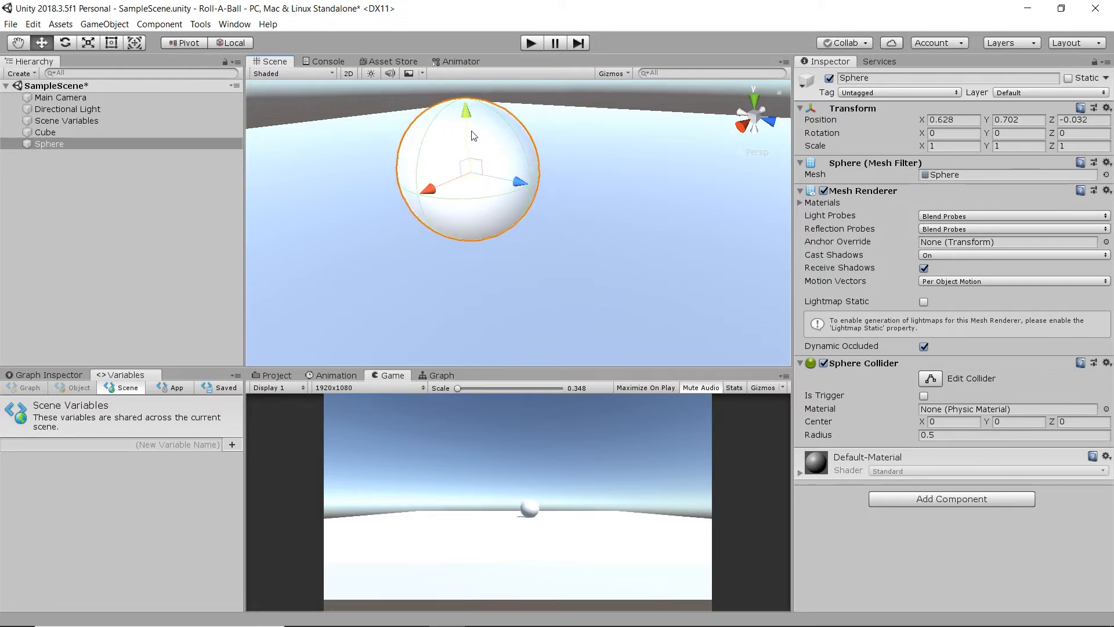
{"action": "left_click", "coordinate": [470, 121]}
{"action": "left_click", "coordinate": [471, 142]}
{"action": "left_click_drag", "start_coordinate": [466, 112], "coordinate": [464, 108]}
{"action": "key", "text": "ctrl+s"}
Step: Raise the Main Camera above the floor to about Y 5.07
{"action": "scroll", "coordinate": [586, 148], "scroll_direction": "down", "scroll_amount": 2}
{"action": "scroll", "coordinate": [586, 150], "scroll_direction": "down", "scroll_amount": 2}
{"action": "left_click_drag", "start_coordinate": [586, 150], "coordinate": [339, 325], "text": "alt"}
{"action": "left_click_drag", "start_coordinate": [622, 277], "coordinate": [317, 249], "text": "alt"}
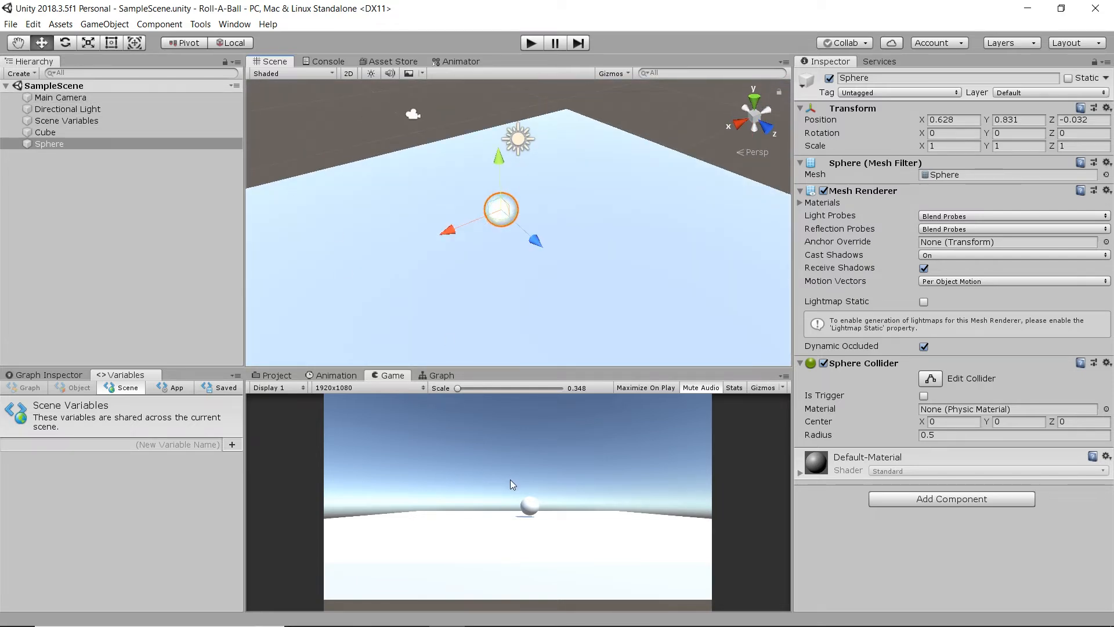
{"action": "left_click", "coordinate": [63, 97]}
{"action": "left_click_drag", "start_coordinate": [563, 145], "coordinate": [524, 126], "text": "alt"}
{"action": "key", "text": "f"}
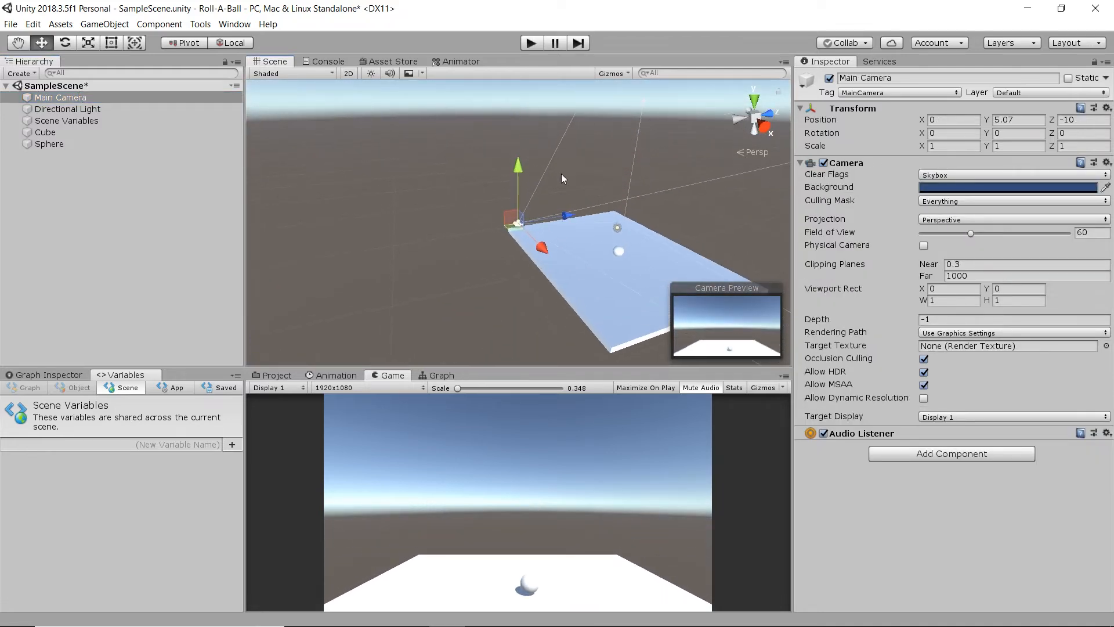
Step: Tilt the Main Camera down about 40 degrees on X at about Y 6.11, Z -9.42, and save the scene
{"action": "left_click_drag", "start_coordinate": [551, 186], "coordinate": [500, 273], "text": "alt"}
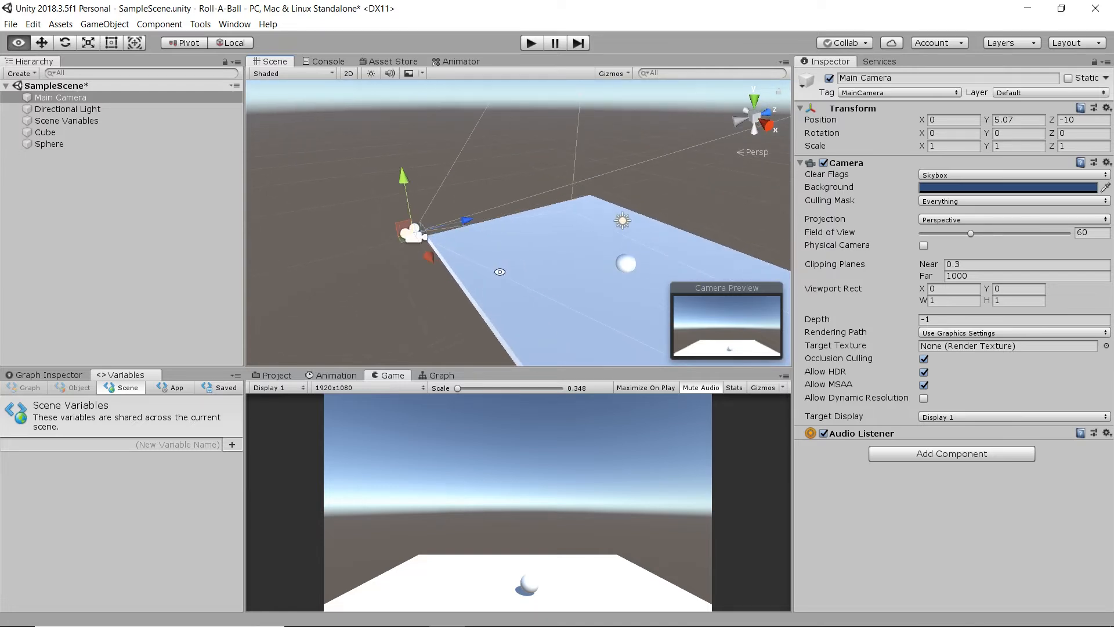
{"action": "key", "text": "e"}
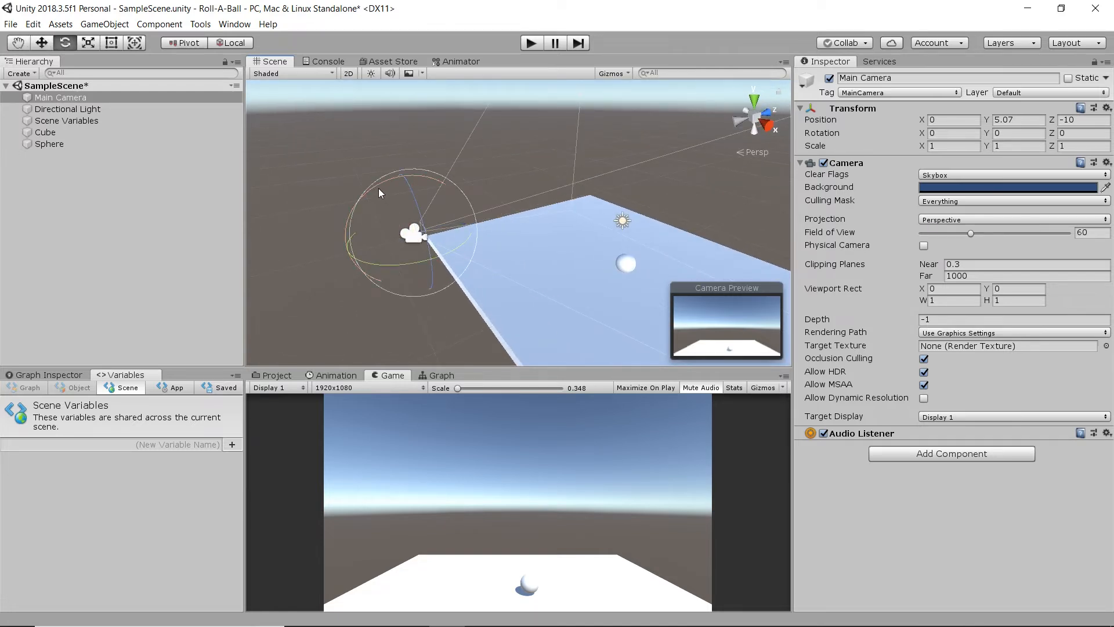
{"action": "left_click_drag", "start_coordinate": [378, 188], "coordinate": [454, 149]}
{"action": "key", "text": "w"}
{"action": "key", "text": "e"}
{"action": "key", "text": "w"}
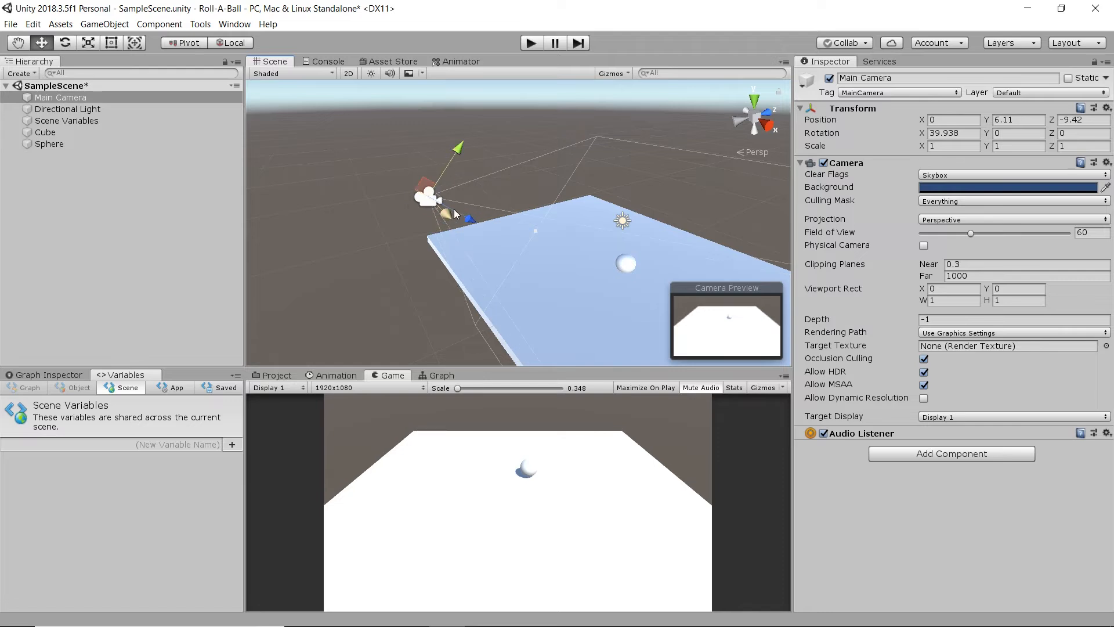
{"action": "key", "text": "ctrl+s"}
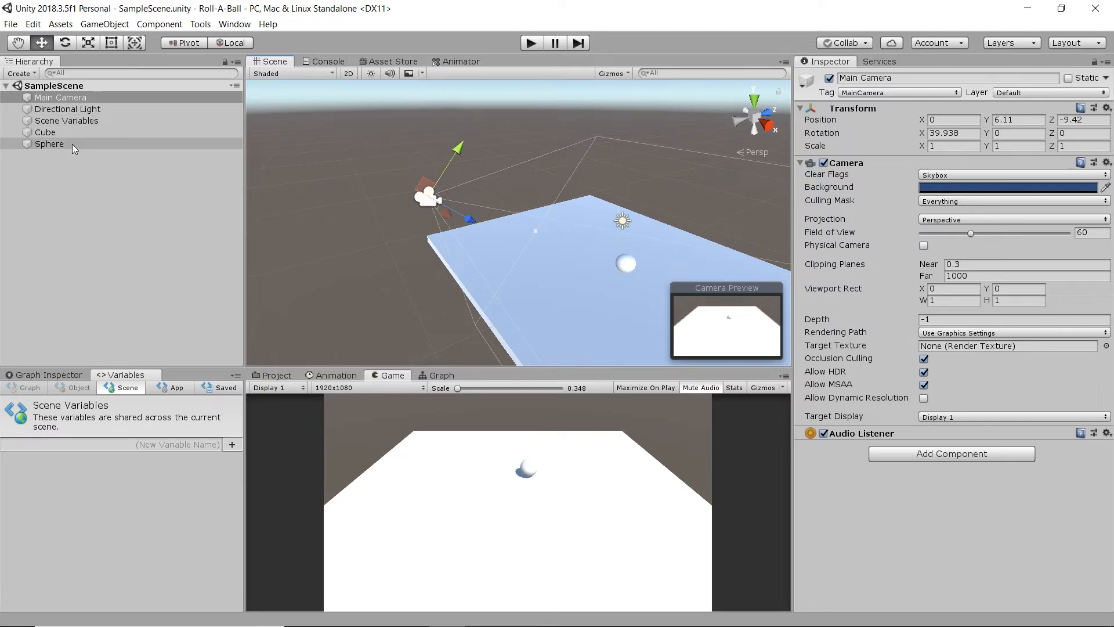
Step: Move the sphere closer to the camera, to about X 0.23, Z -3.27
{"action": "left_click", "coordinate": [72, 147]}
{"action": "left_click_drag", "start_coordinate": [657, 249], "coordinate": [622, 315]}
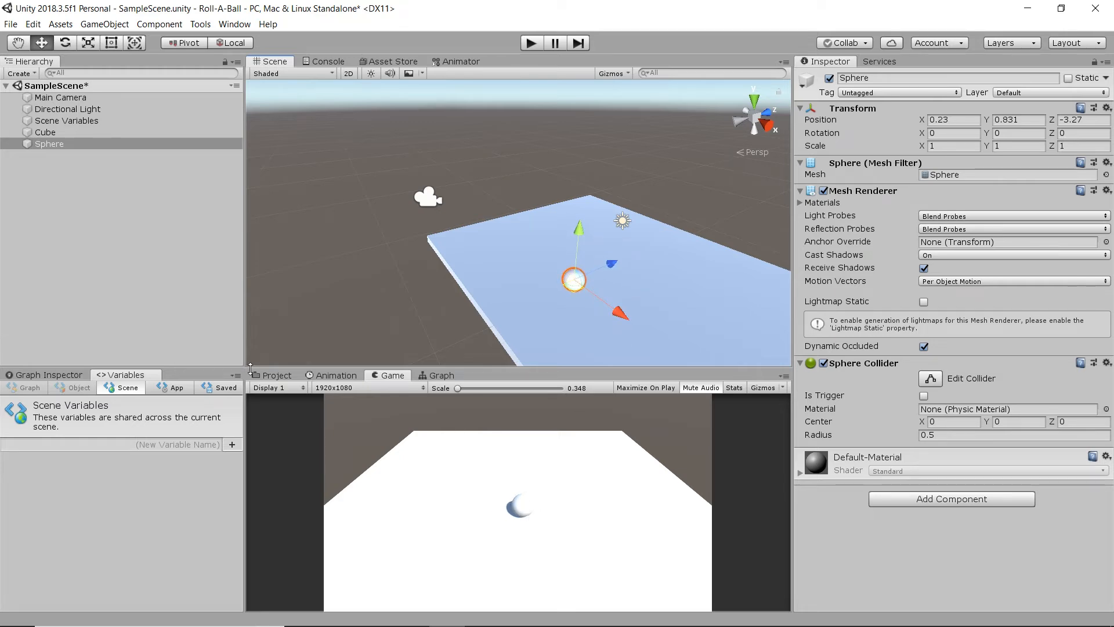
Step: Create a folder named Materials in the project's Assets
{"action": "left_click", "coordinate": [274, 376]}
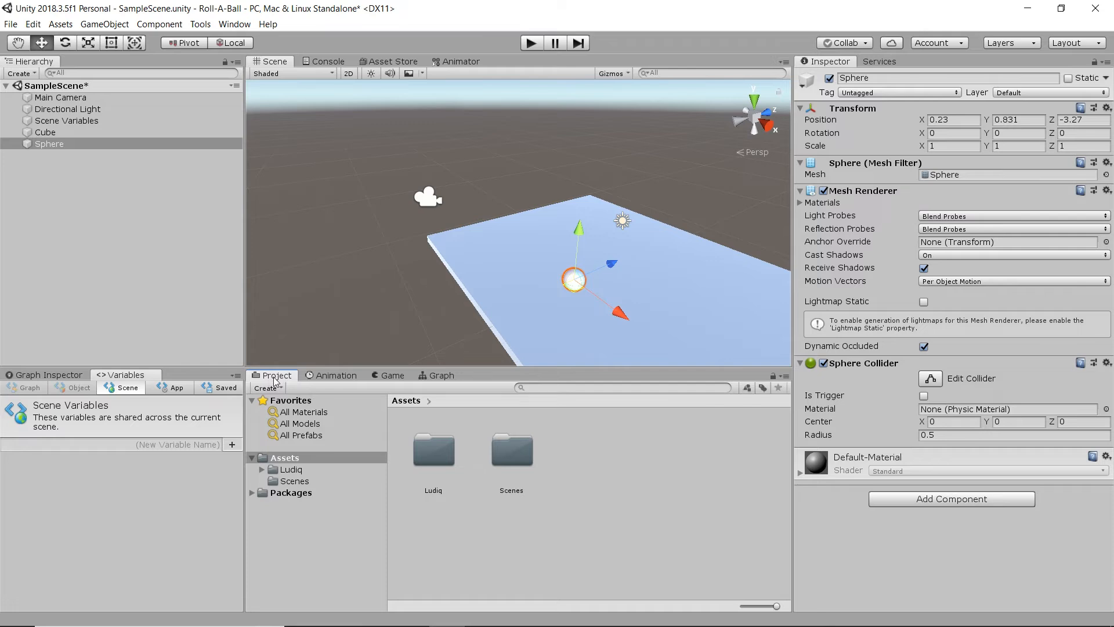
{"action": "right_click", "coordinate": [634, 498]}
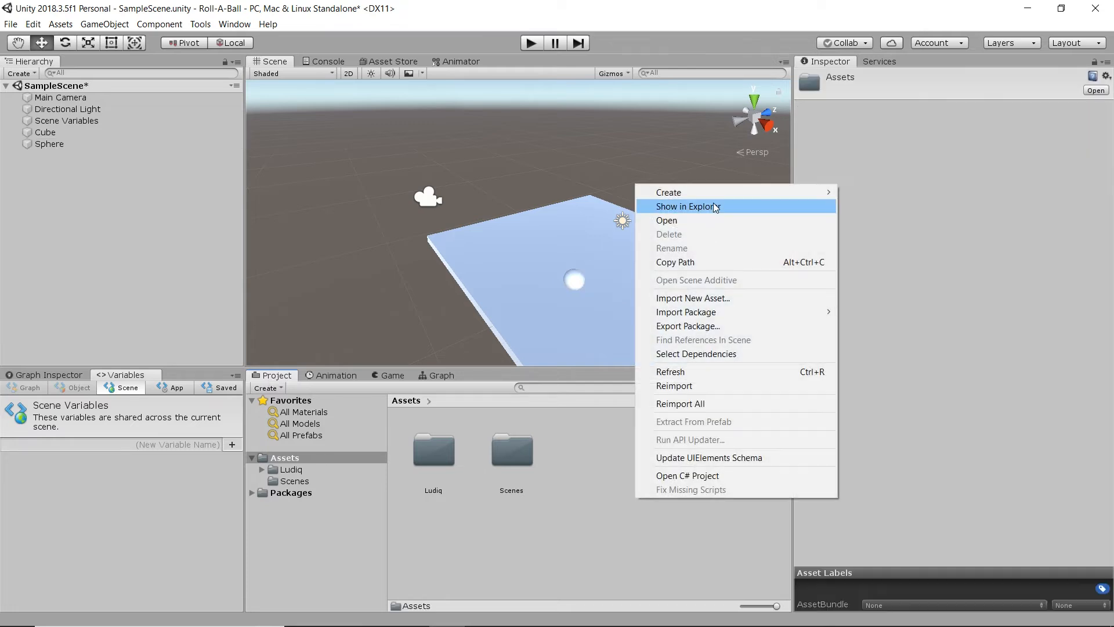
{"action": "mouse_move", "coordinate": [711, 196]}
{"action": "left_click", "coordinate": [899, 158]}
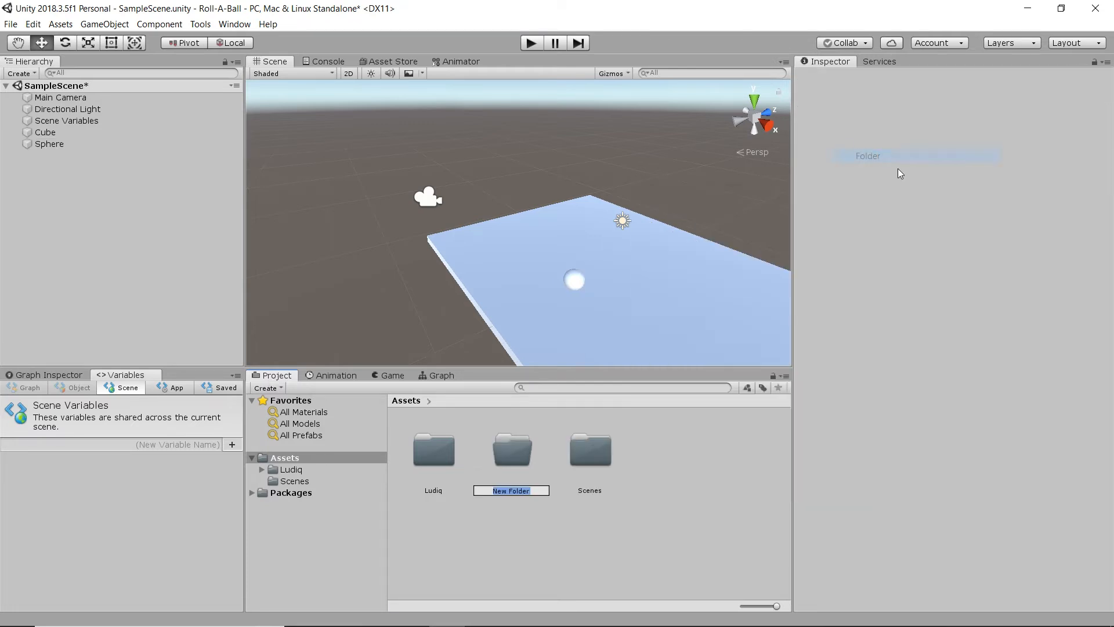
{"action": "type", "text": "Materials"}
{"action": "key", "text": "Return"}
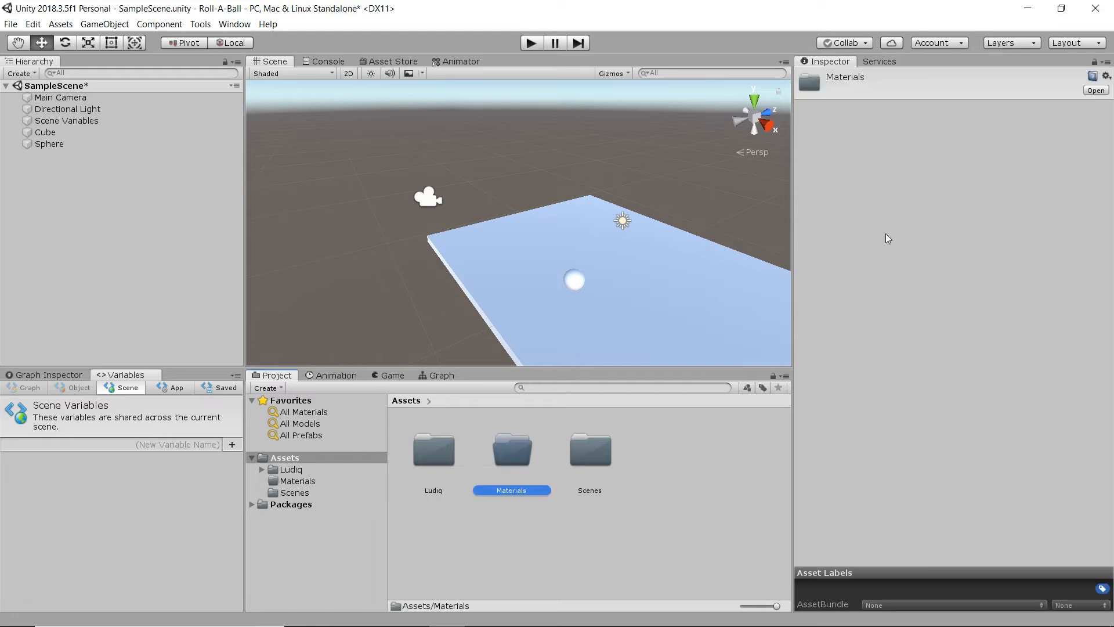
Step: Create a material named Ground in the Materials folder and apply it to the floor
{"action": "double_click", "coordinate": [511, 452]}
{"action": "right_click", "coordinate": [511, 451]}
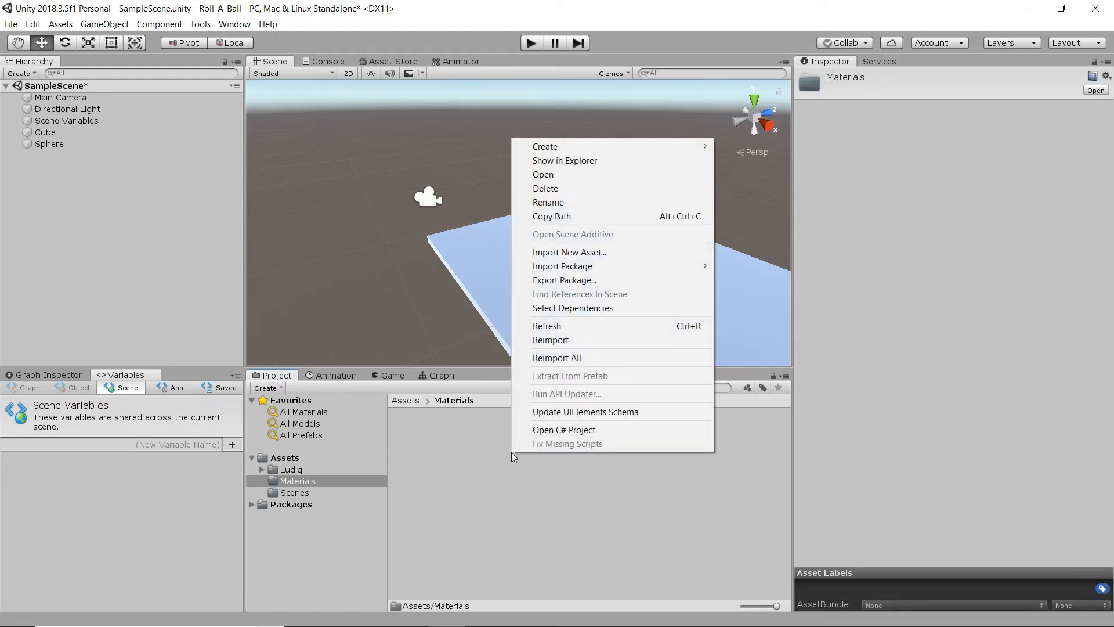
{"action": "mouse_move", "coordinate": [557, 146]}
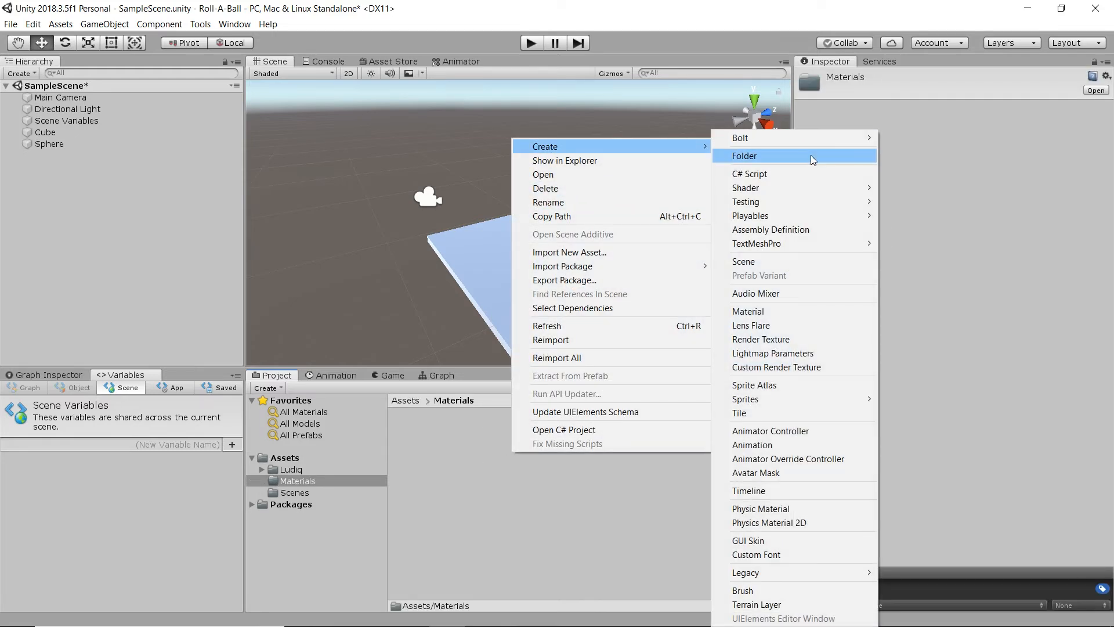
{"action": "left_click", "coordinate": [786, 311]}
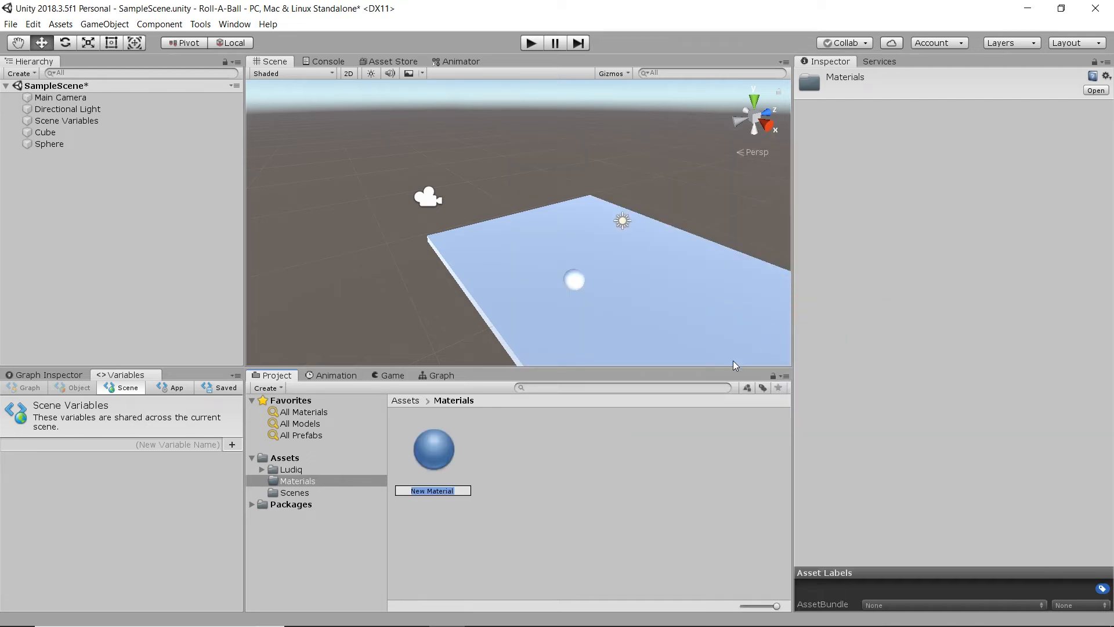
{"action": "type", "text": "Ground"}
{"action": "key", "text": "Return"}
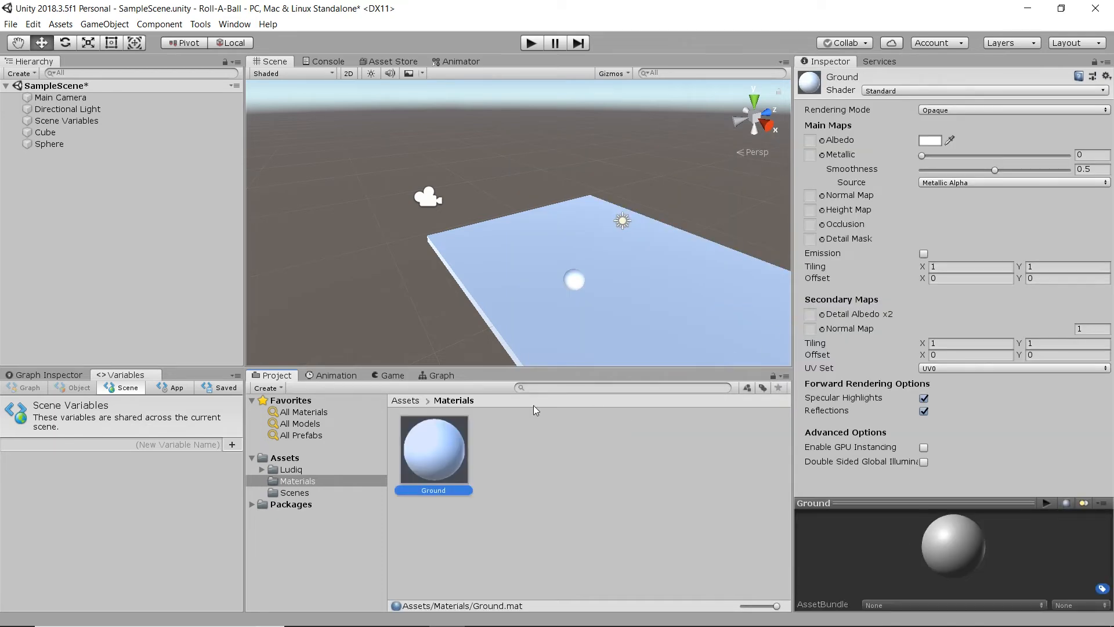
{"action": "left_click_drag", "start_coordinate": [423, 450], "coordinate": [590, 340]}
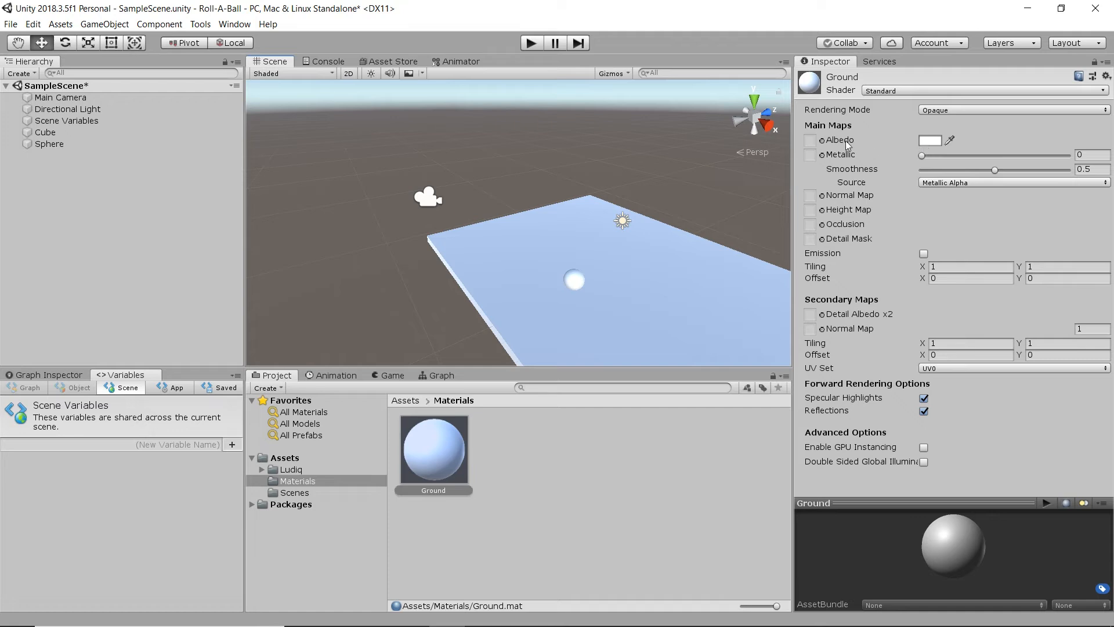
Step: Set the Ground material's albedo to a dark green, about hex 238543, and check the floor in the Game view
{"action": "left_click", "coordinate": [930, 141]}
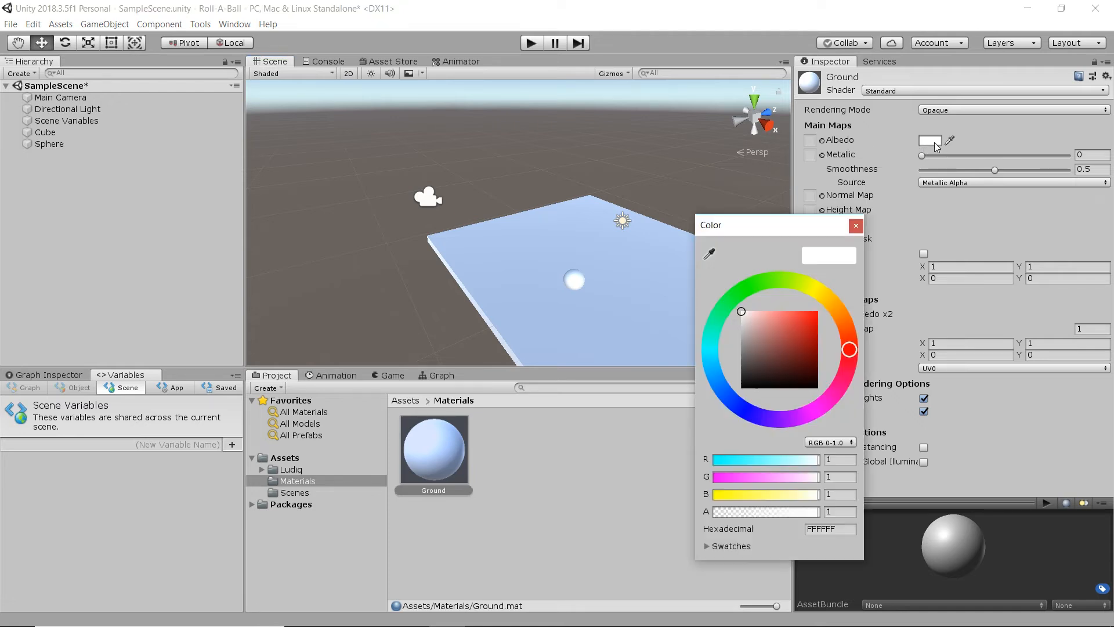
{"action": "left_click_drag", "start_coordinate": [717, 326], "coordinate": [726, 306]}
{"action": "left_click_drag", "start_coordinate": [777, 330], "coordinate": [799, 351]}
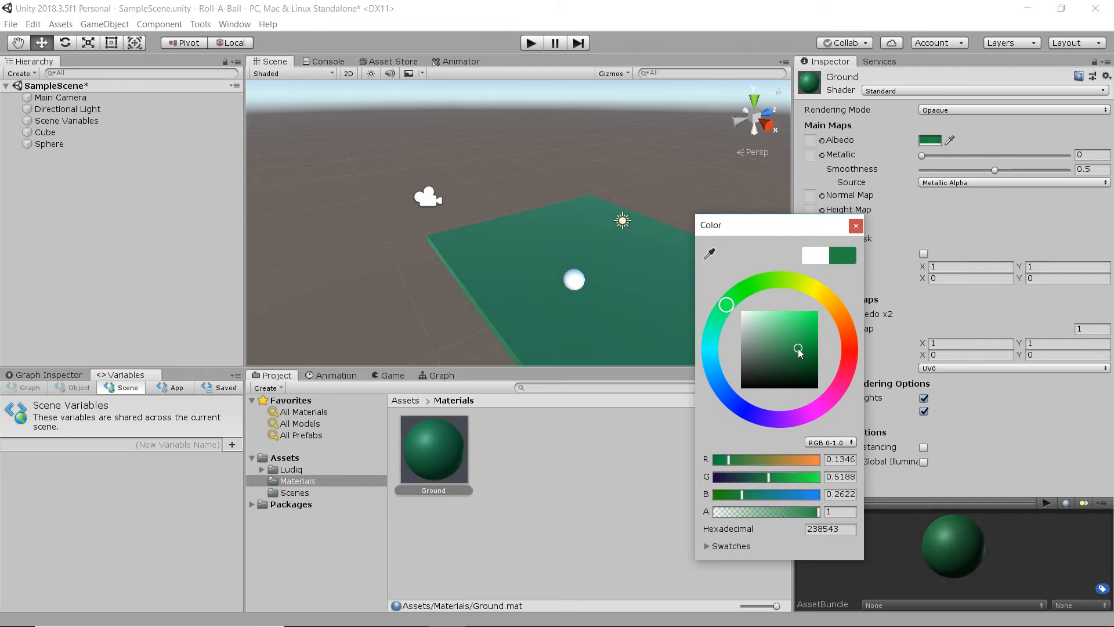
{"action": "left_click", "coordinate": [404, 377]}
{"action": "left_click", "coordinate": [405, 377]}
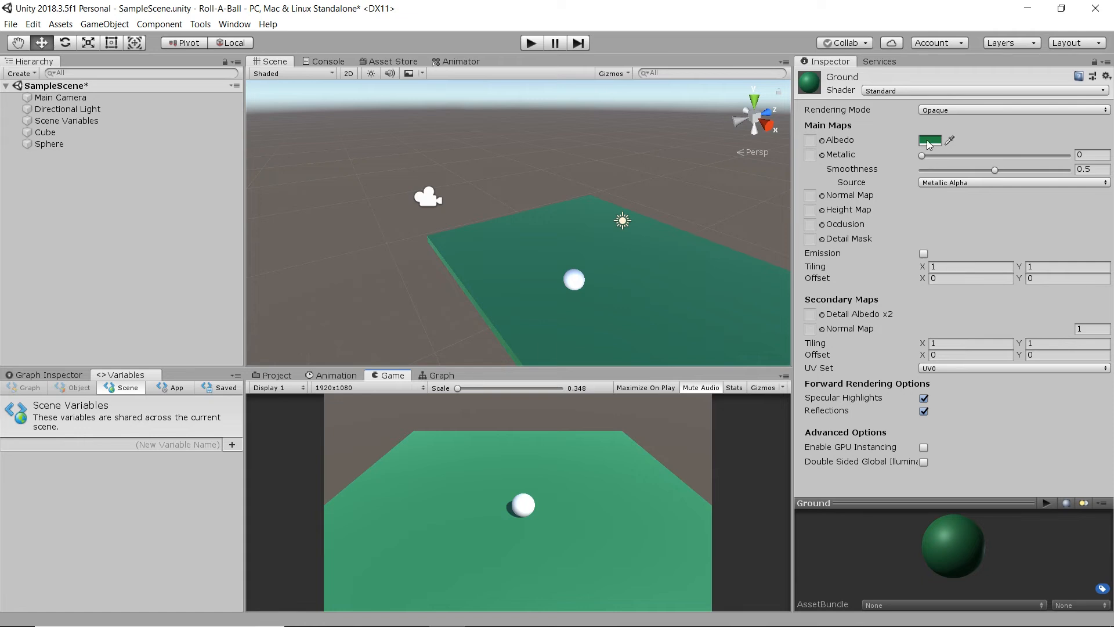
Step: Fine-tune the Ground material's albedo to a slightly cooler dark green and save the scene
{"action": "left_click", "coordinate": [929, 143]}
{"action": "left_click_drag", "start_coordinate": [799, 352], "coordinate": [796, 353]}
{"action": "mouse_move", "coordinate": [712, 327]}
{"action": "left_mouse_down"}
{"action": "mouse_move", "coordinate": [852, 325]}
{"action": "mouse_move", "coordinate": [741, 318]}
{"action": "mouse_move", "coordinate": [727, 345]}
{"action": "mouse_move", "coordinate": [723, 310]}
{"action": "left_mouse_up"}
{"action": "left_click", "coordinate": [856, 225]}
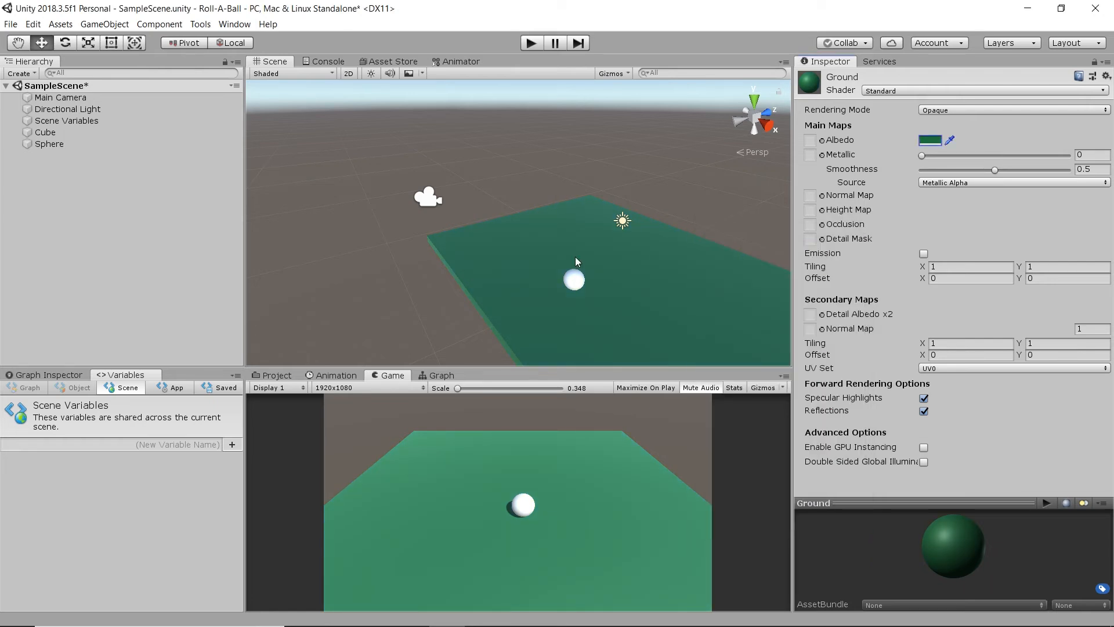
{"action": "key", "text": "ctrl+s"}
Step: Rename the floor cube as Ground
{"action": "left_click_drag", "start_coordinate": [579, 304], "coordinate": [537, 211], "text": "alt"}
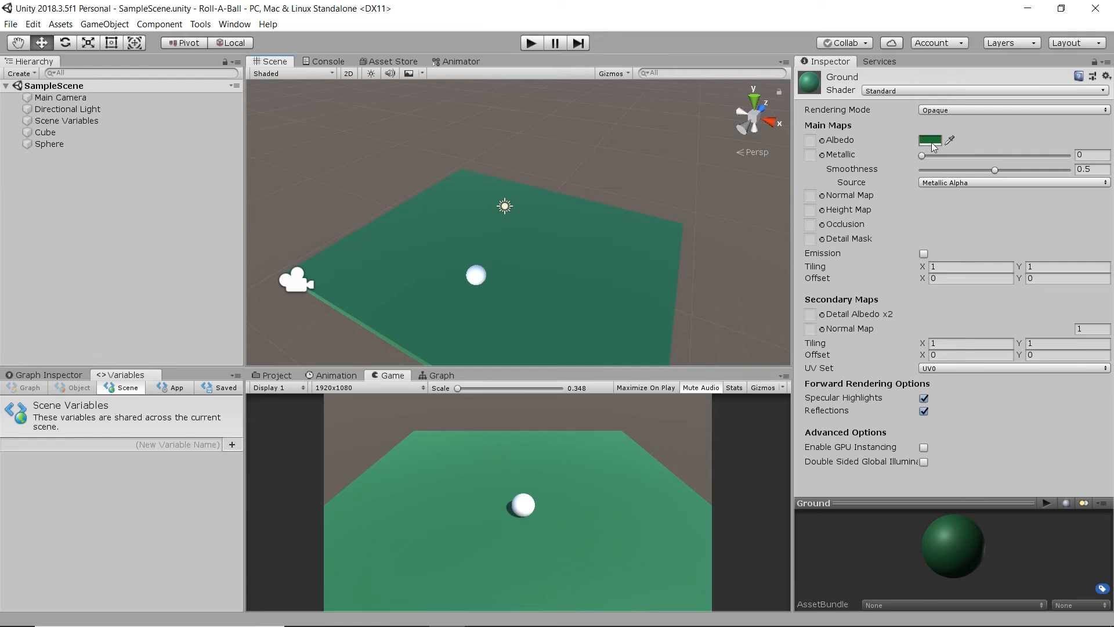
{"action": "left_click", "coordinate": [94, 133]}
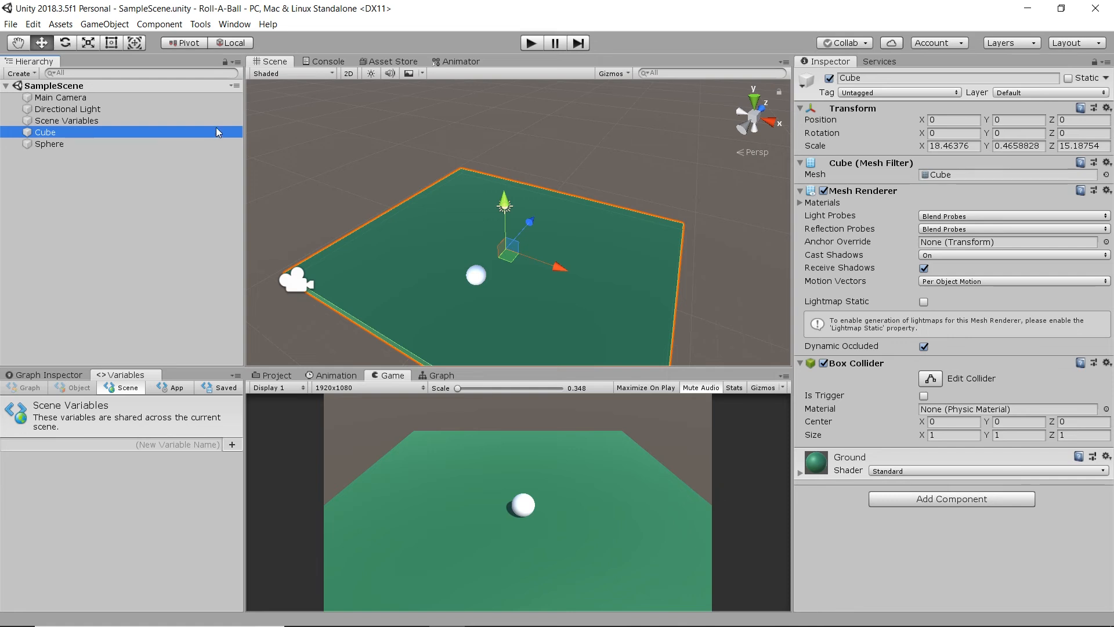
{"action": "left_click", "coordinate": [894, 76]}
{"action": "type", "text": "Ground"}
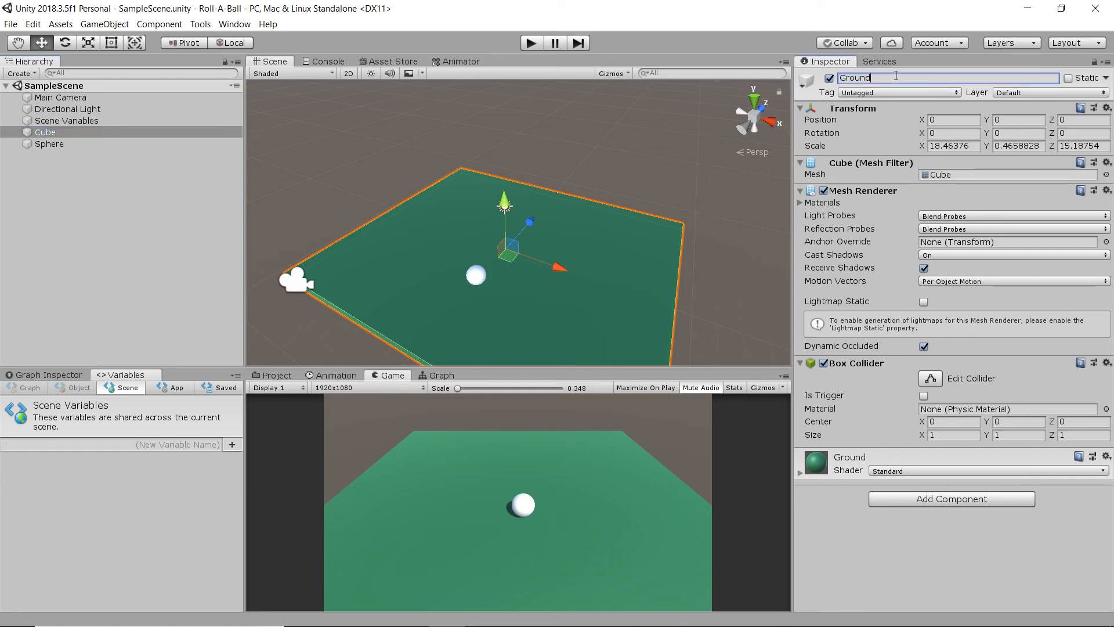
{"action": "key", "text": "Return"}
Step: Rename the sphere as Player and save the scene
{"action": "left_click", "coordinate": [100, 144]}
{"action": "left_click", "coordinate": [854, 79]}
{"action": "type", "text": "Player"}
{"action": "key", "text": "ctrl+s"}
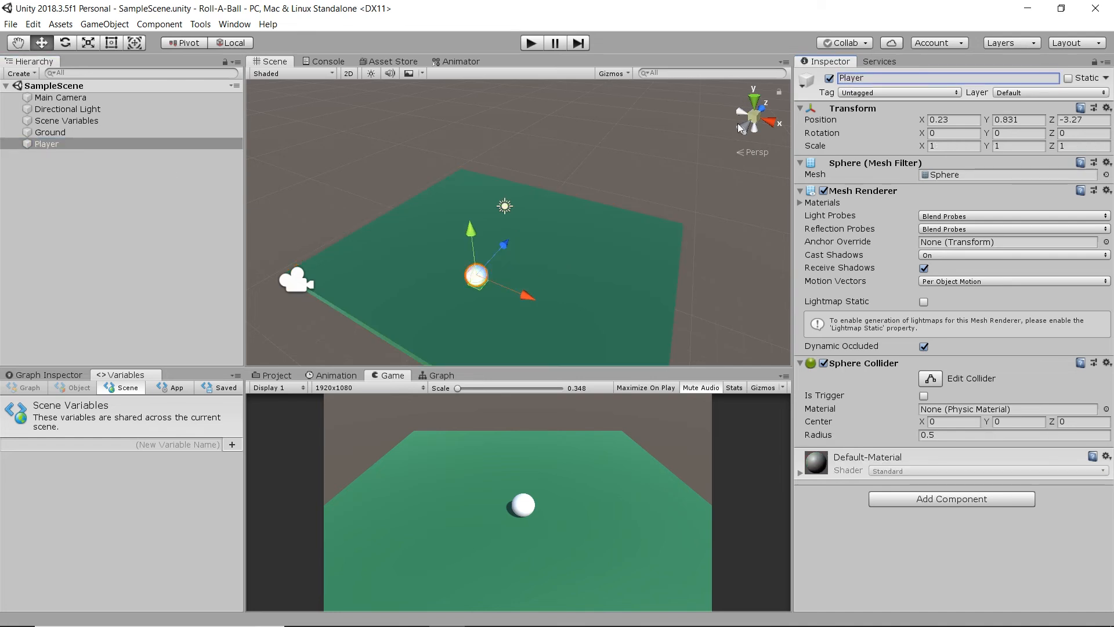